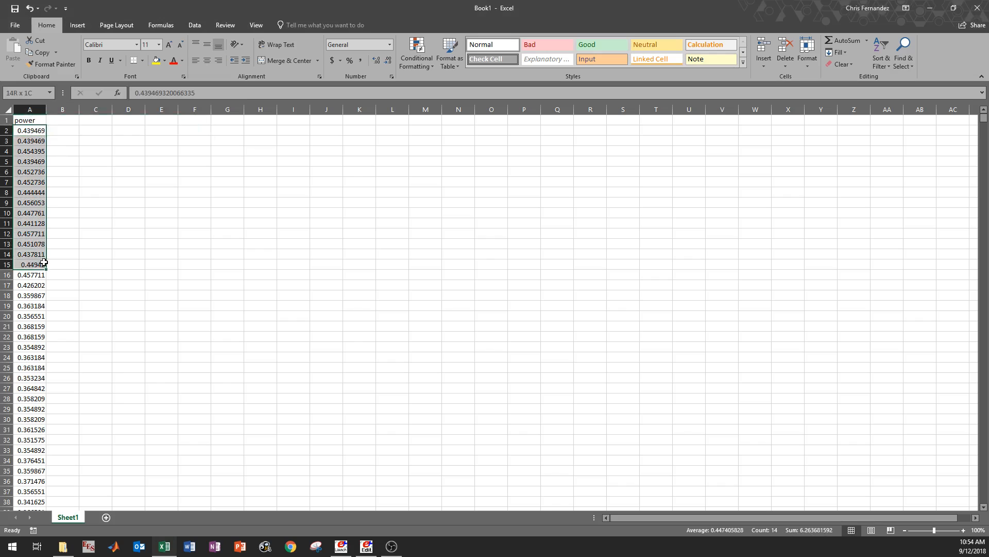
- Examine the power header and its first row in the unsaved workbook, and minimize the workbook
{"action": "left_click", "coordinate": [33, 119]}
{"action": "left_click", "coordinate": [66, 121]}
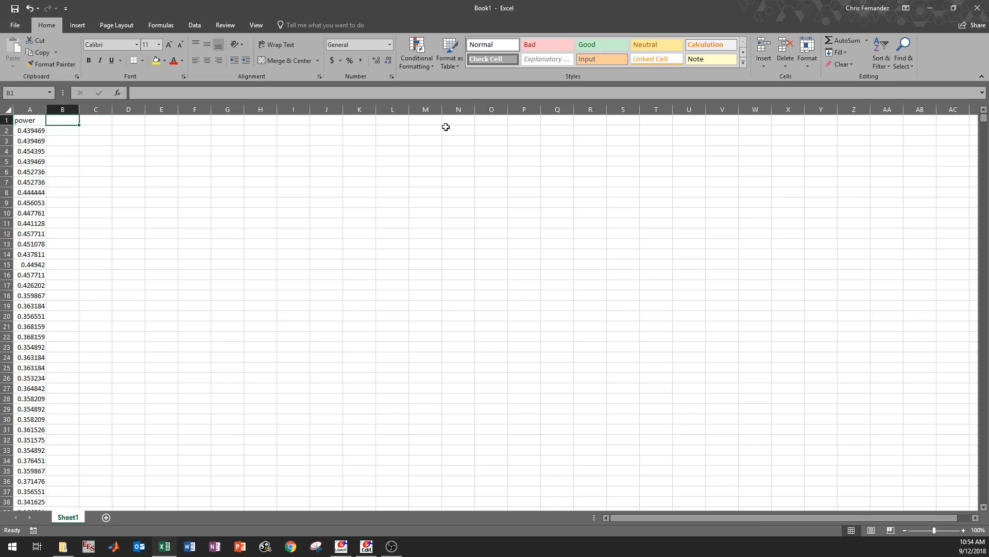
{"action": "left_click_drag", "start_coordinate": [34, 122], "coordinate": [209, 118]}
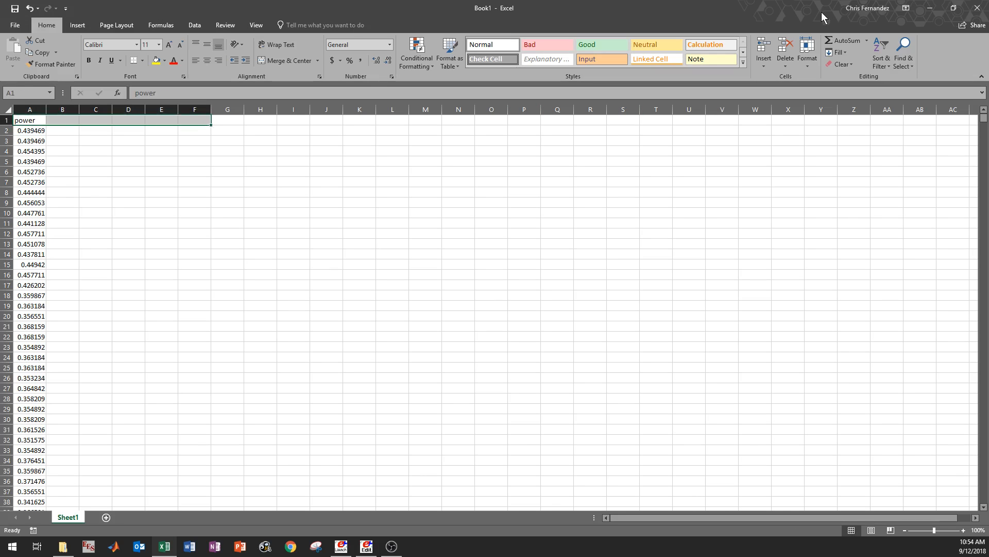
{"action": "left_click", "coordinate": [933, 7]}
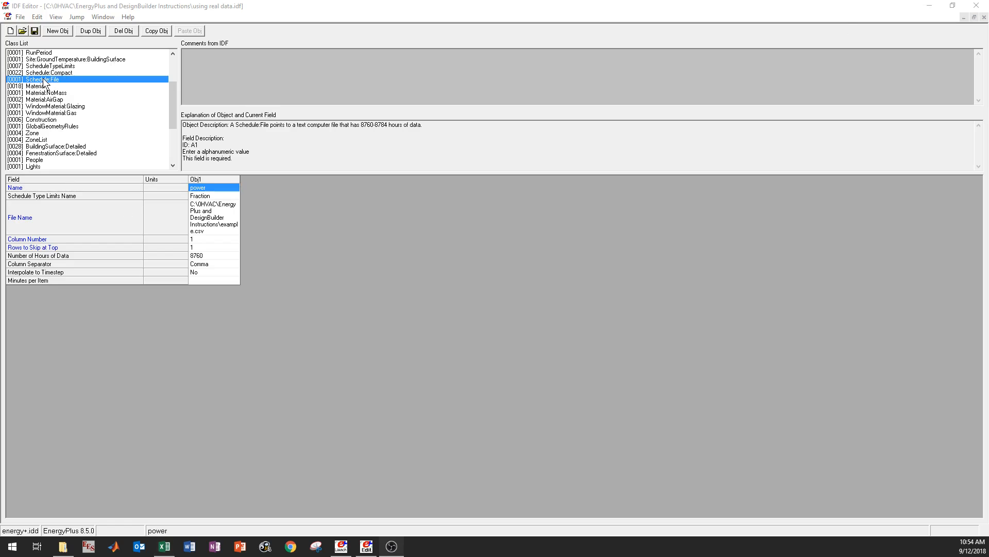
- Switch to the IDF Editor and show all object classes, including those without objects, in the class list
{"action": "left_click", "coordinate": [82, 16]}
{"action": "left_click", "coordinate": [85, 5]}
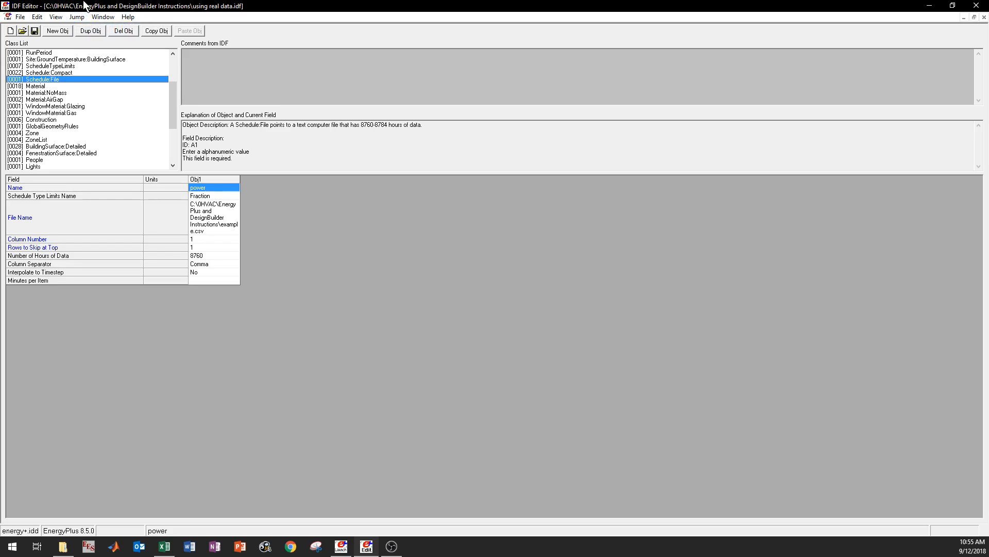
{"action": "key", "text": "ctrl+l"}
{"action": "scroll", "coordinate": [121, 162], "scroll_direction": "down", "scroll_amount": 2}
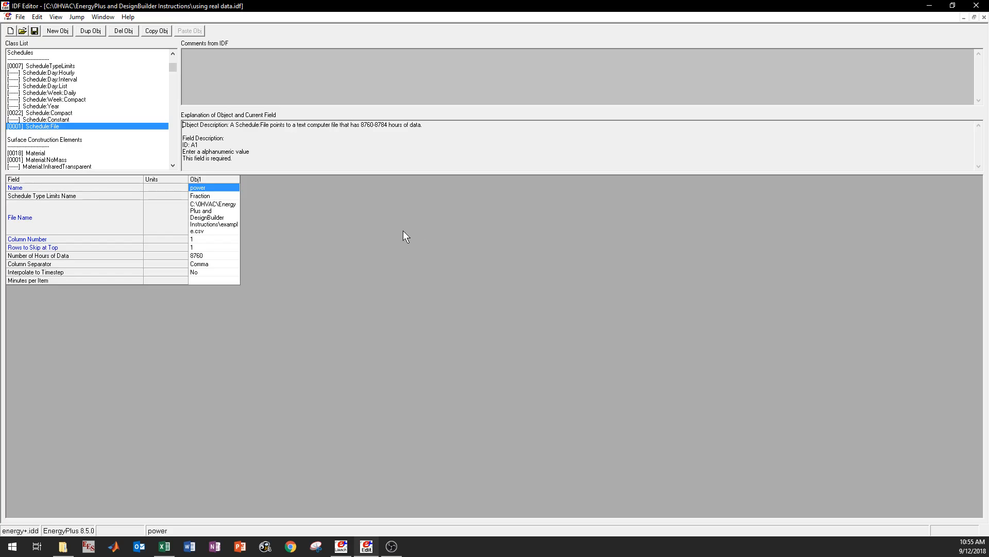
- Review the Schedule:File object's file name, column number, schedule type limits, hours of data and timestep interpolation fields
{"action": "left_click", "coordinate": [210, 207]}
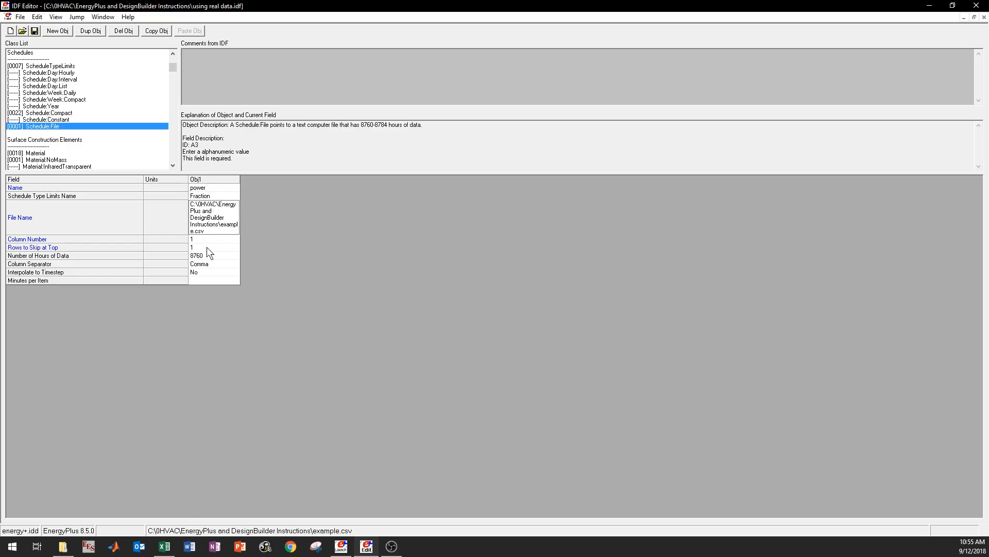
{"action": "left_click", "coordinate": [210, 239]}
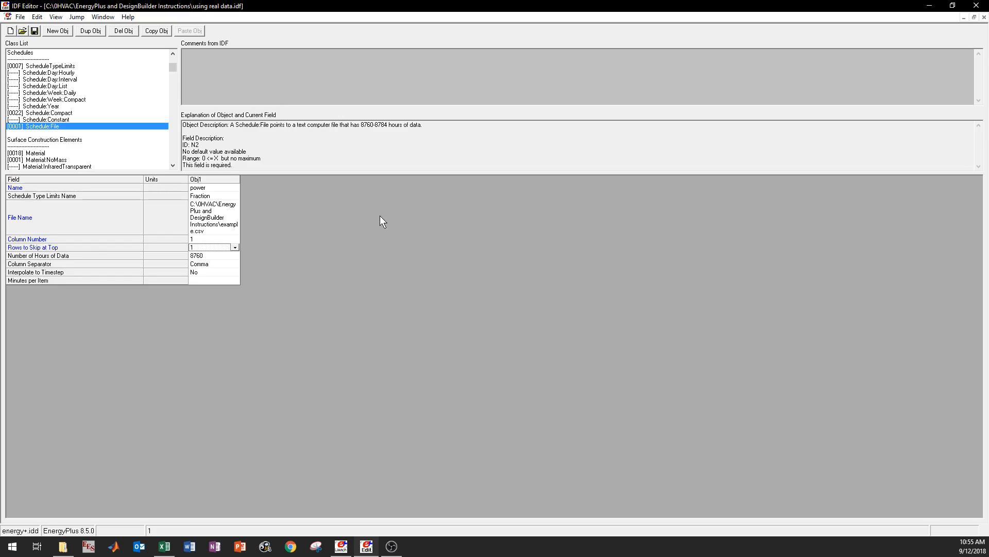
{"action": "left_click", "coordinate": [215, 195]}
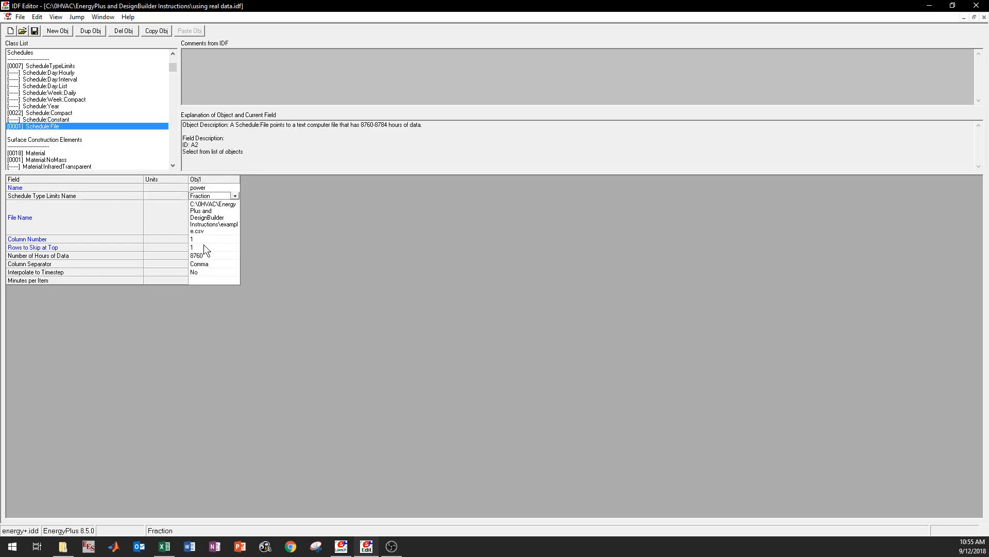
{"action": "left_click", "coordinate": [216, 255]}
{"action": "left_click", "coordinate": [210, 270]}
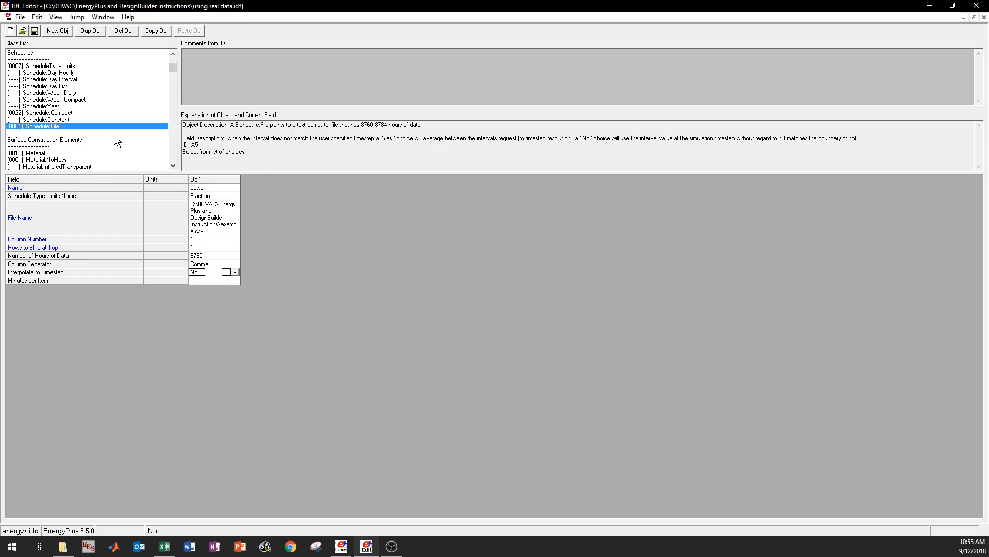
- Limit the class list to classes that contain objects and display the Lights object
{"action": "scroll", "coordinate": [117, 130], "scroll_direction": "down", "scroll_amount": 5}
{"action": "scroll", "coordinate": [123, 119], "scroll_direction": "down", "scroll_amount": 11}
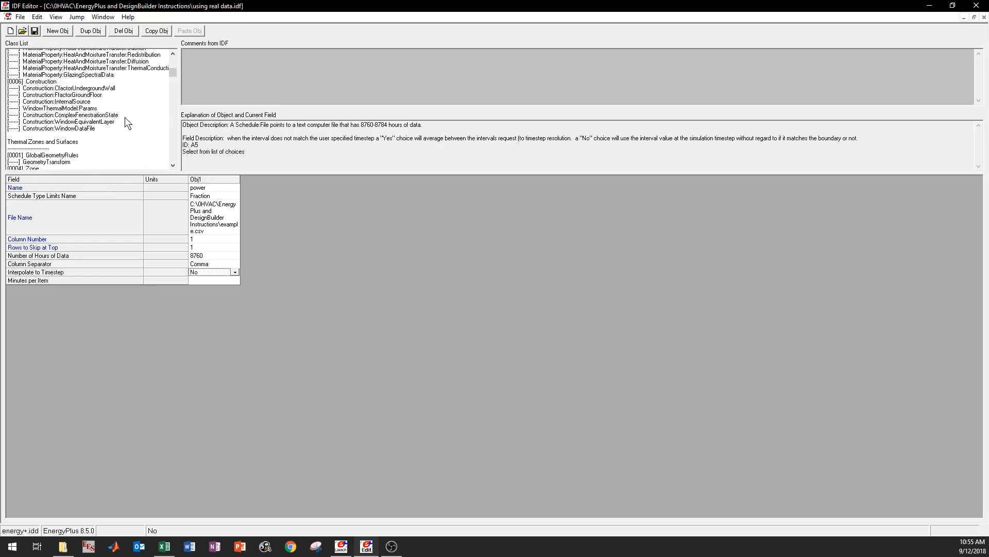
{"action": "key", "text": "ctrl+l"}
{"action": "scroll", "coordinate": [129, 130], "scroll_direction": "down", "scroll_amount": 4}
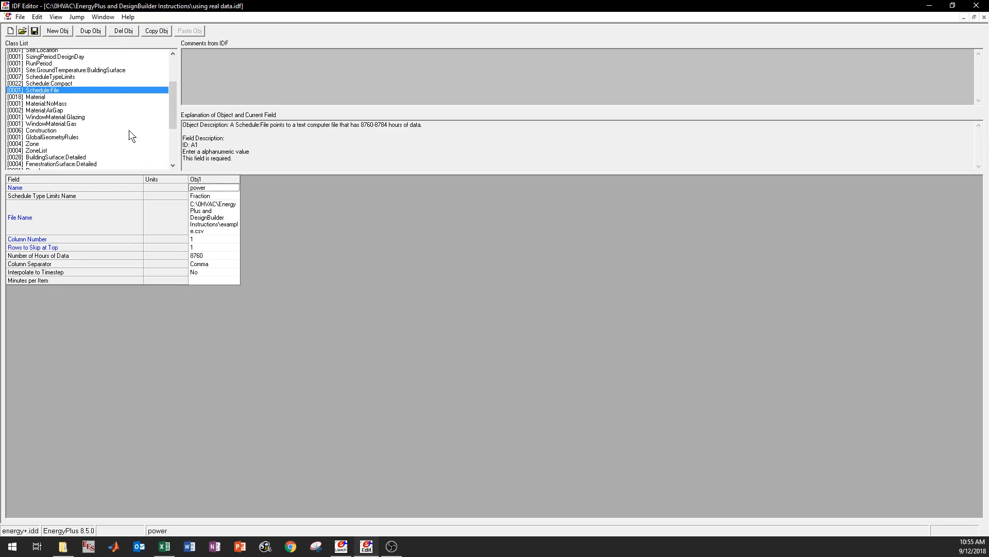
{"action": "left_click", "coordinate": [44, 147]}
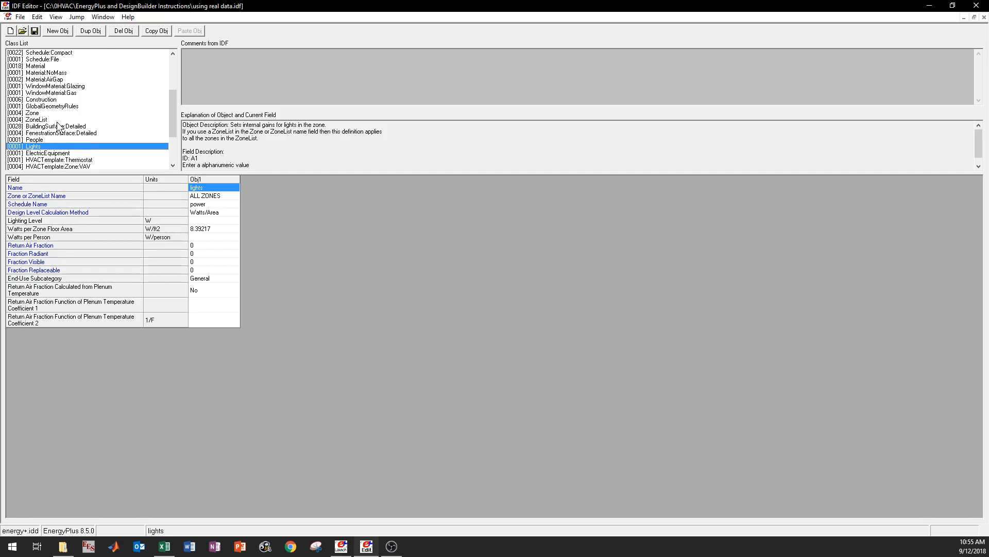
- Display the ZoneList class and examine the zones assigned to the ALL ZONES and Offices lists
{"action": "scroll", "coordinate": [57, 123], "scroll_direction": "up", "scroll_amount": 3}
{"action": "scroll", "coordinate": [60, 123], "scroll_direction": "down", "scroll_amount": 4}
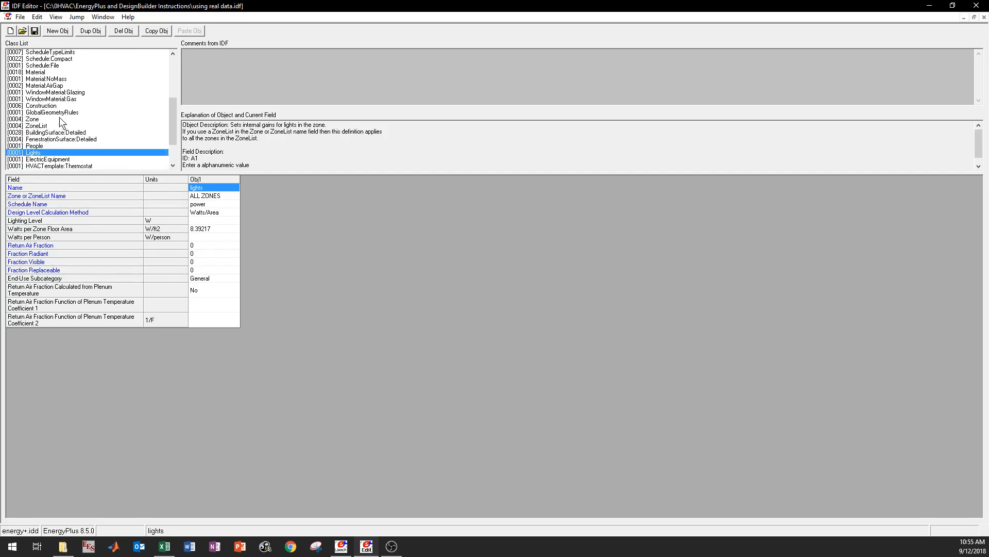
{"action": "left_click", "coordinate": [37, 99]}
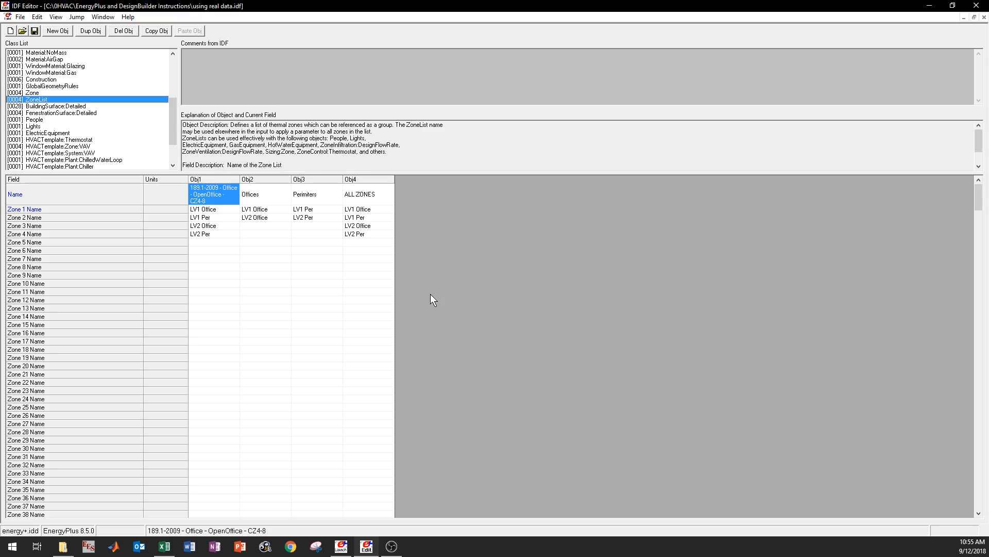
{"action": "left_click", "coordinate": [365, 182]}
{"action": "left_click", "coordinate": [361, 217]}
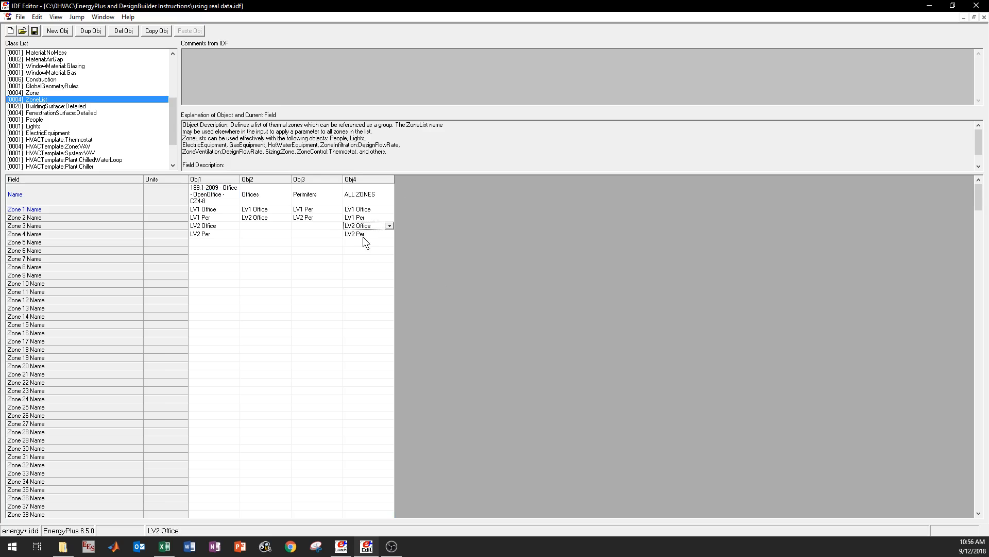
{"action": "left_click", "coordinate": [366, 242]}
{"action": "left_click", "coordinate": [371, 317]}
{"action": "left_click", "coordinate": [254, 180]}
{"action": "mouse_move", "coordinate": [252, 208]}
{"action": "left_mouse_down"}
{"action": "mouse_move", "coordinate": [258, 244]}
{"action": "mouse_move", "coordinate": [258, 207]}
{"action": "left_mouse_up"}
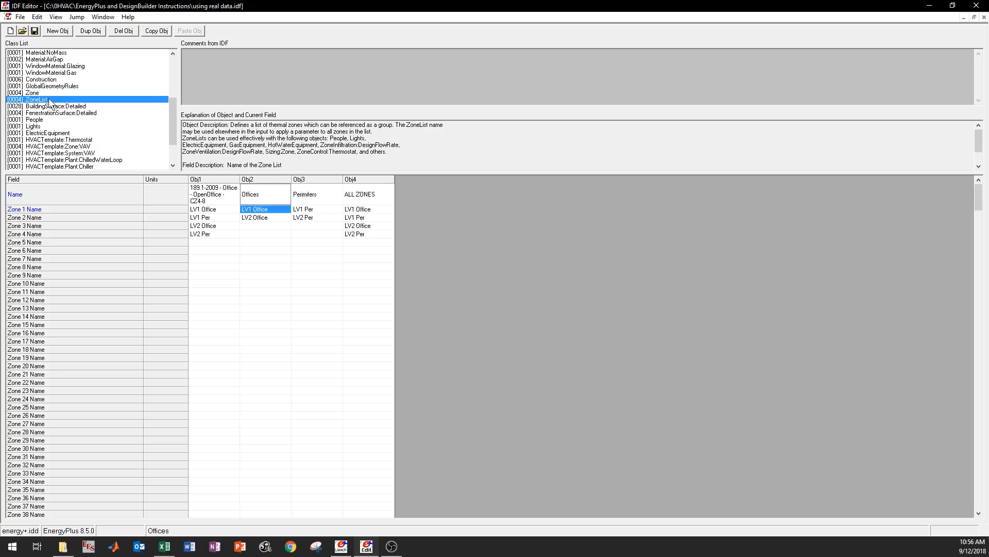
- Return to the Lights object and check the available choices for its Zone or ZoneList Name, keeping ALL ZONES
{"action": "left_click", "coordinate": [35, 126]}
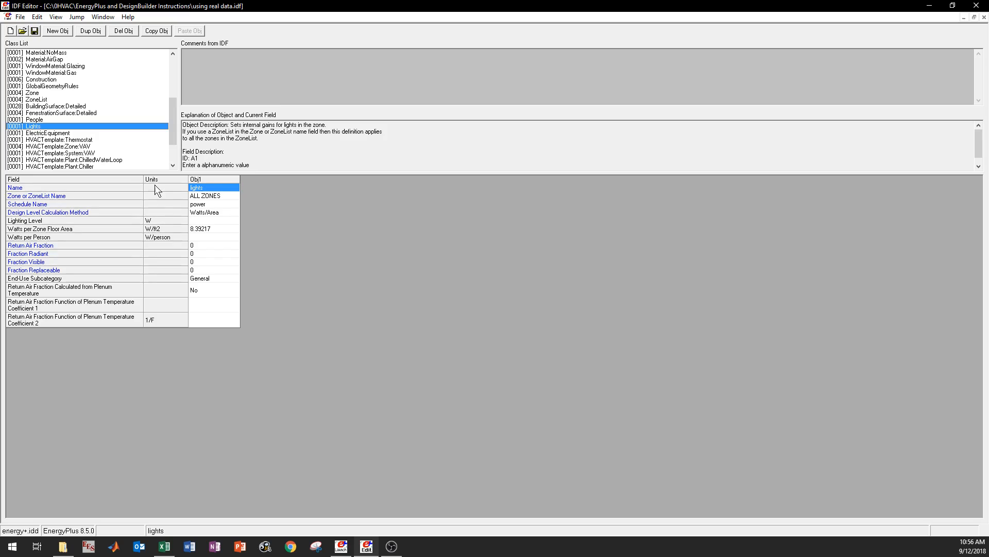
{"action": "left_click", "coordinate": [218, 196]}
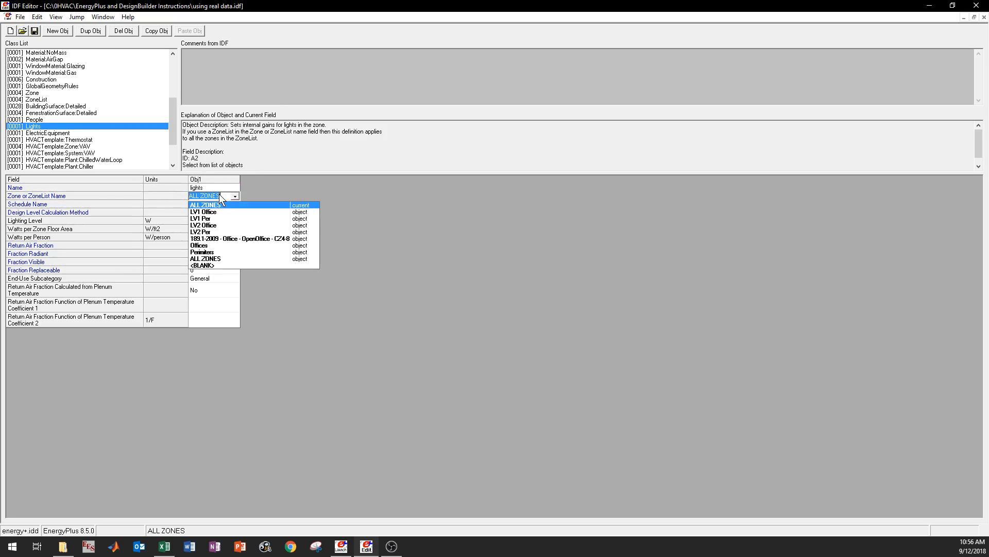
{"action": "left_click", "coordinate": [401, 218]}
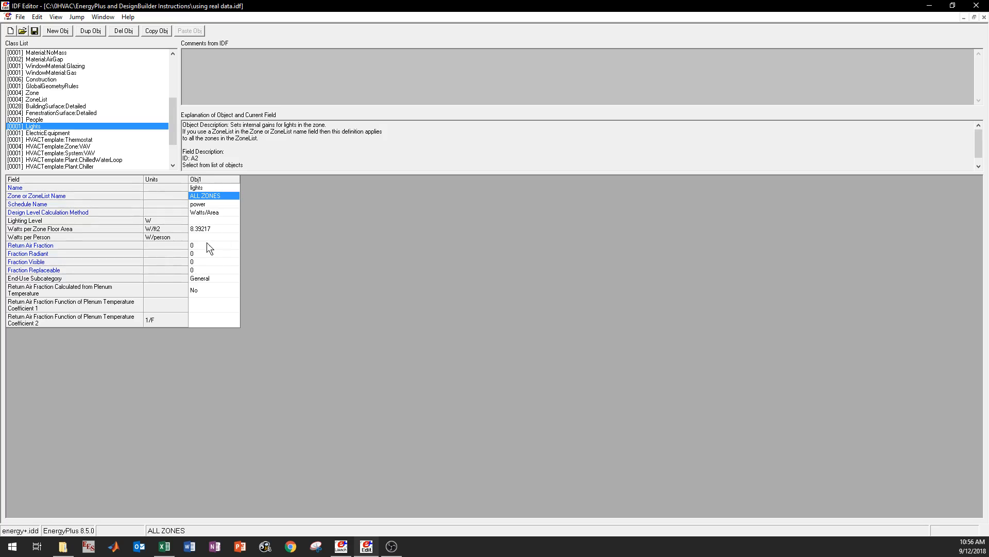
- Set the lights object's Watts per Zone Floor Area to 1 W/ft2
{"action": "left_click", "coordinate": [202, 227]}
{"action": "left_click", "coordinate": [225, 239]}
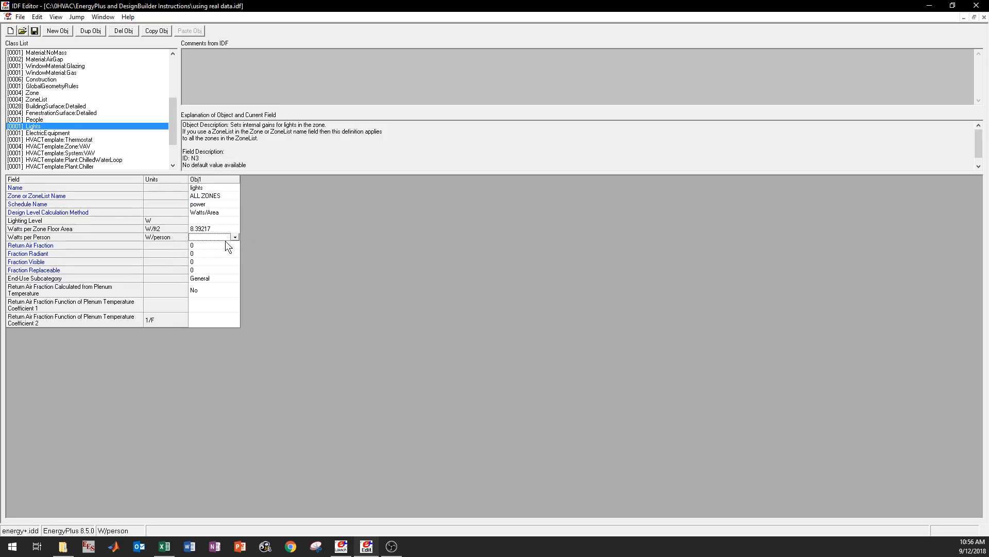
{"action": "left_click", "coordinate": [217, 231]}
{"action": "left_click", "coordinate": [235, 229]}
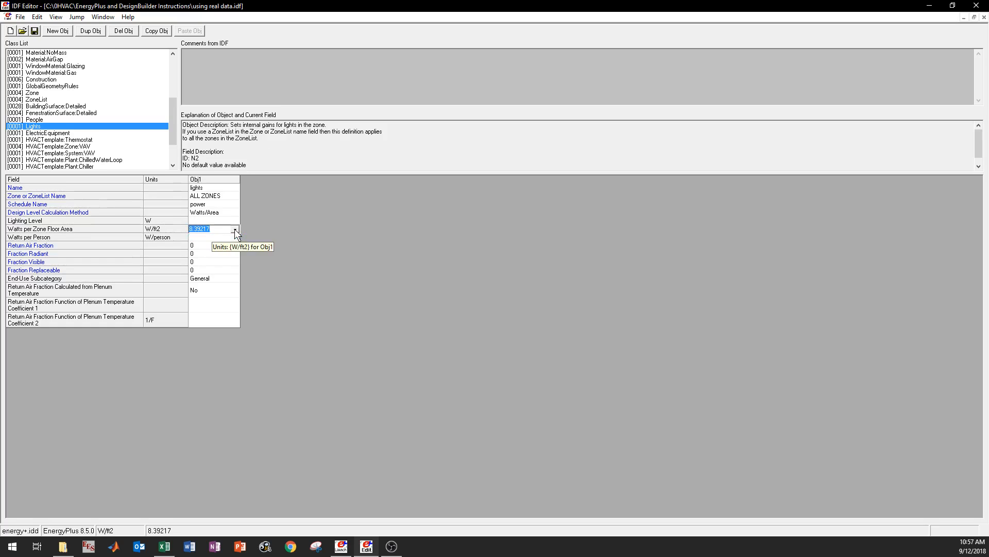
{"action": "type", "text": "1"}
{"action": "key", "text": "Return"}
{"action": "left_click", "coordinate": [234, 228]}
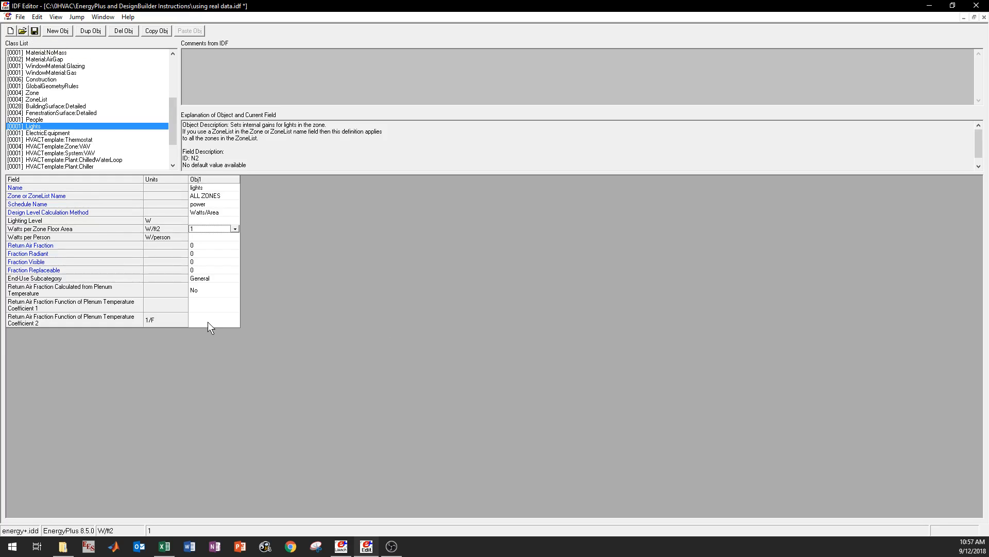
- Save the edited IDF file and switch to EP-Launch to run the simulation
{"action": "left_click", "coordinate": [34, 31]}
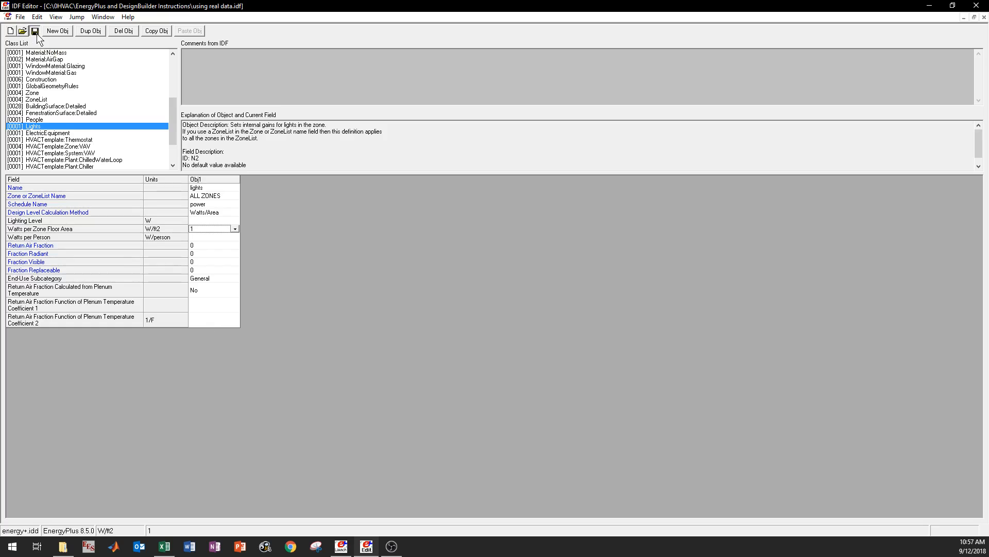
{"action": "left_click", "coordinate": [341, 546]}
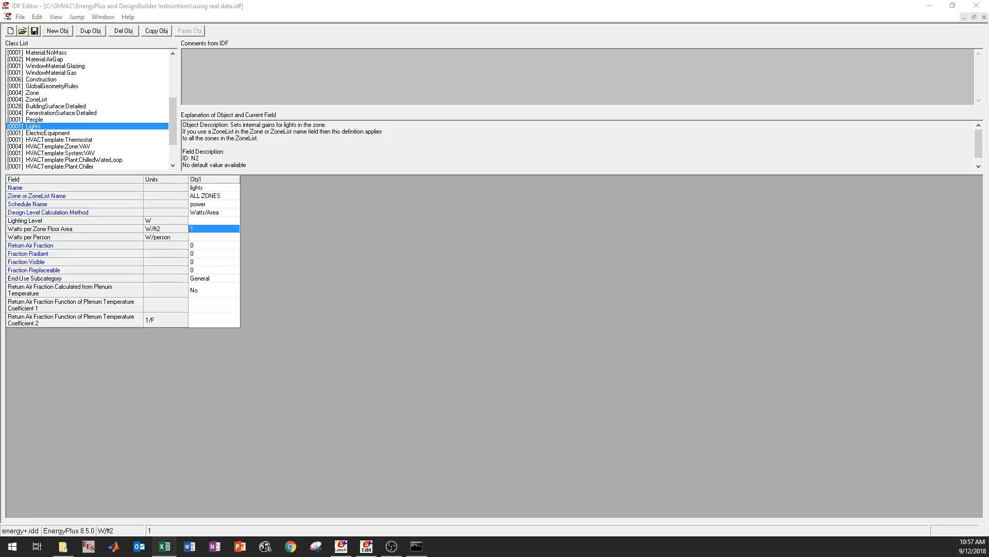
- In Excel's info for tutorial videos.csv, fit column A to its date-times and examine the first values in column E
{"action": "left_click", "coordinate": [164, 546]}
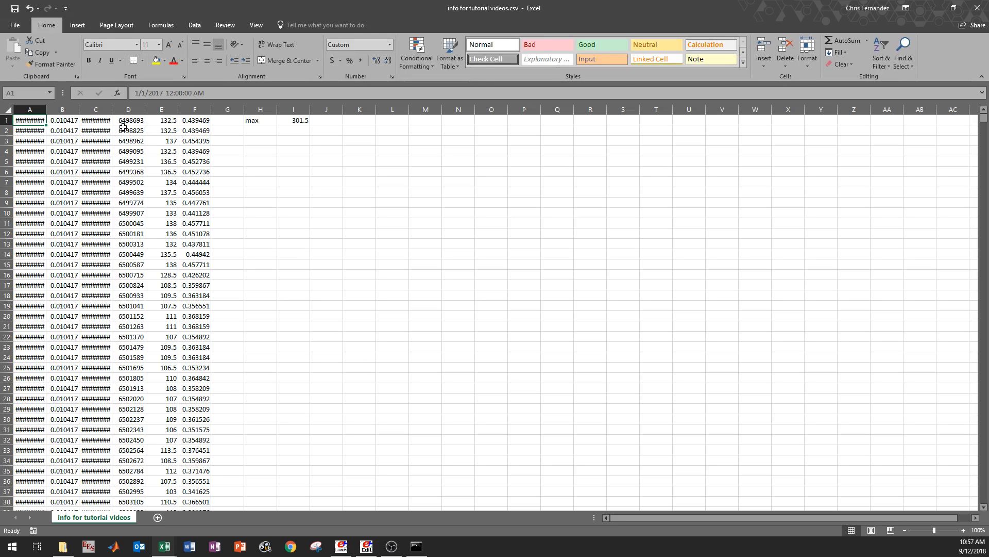
{"action": "double_click", "coordinate": [46, 109]}
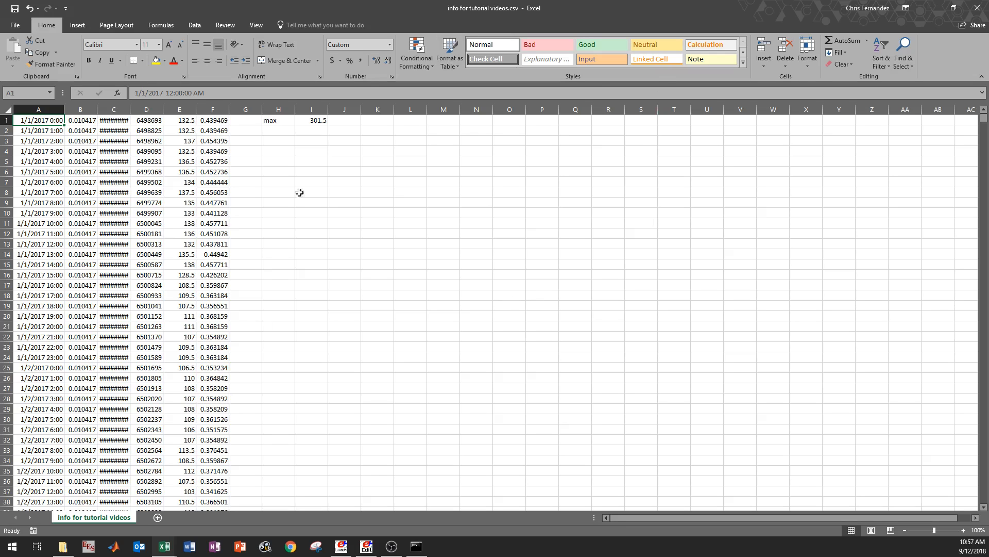
{"action": "left_click", "coordinate": [190, 123]}
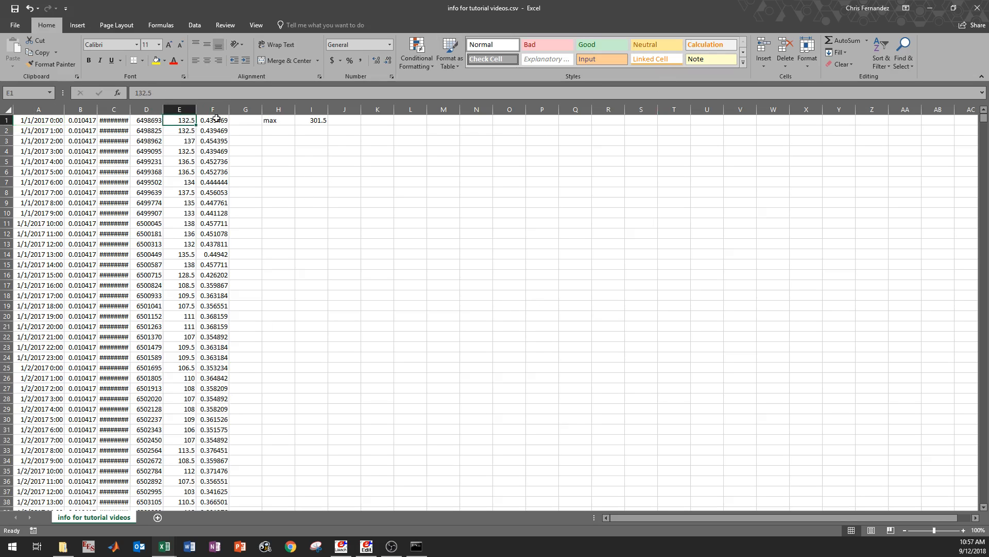
{"action": "left_click_drag", "start_coordinate": [176, 123], "coordinate": [190, 171]}
{"action": "left_click", "coordinate": [181, 123]}
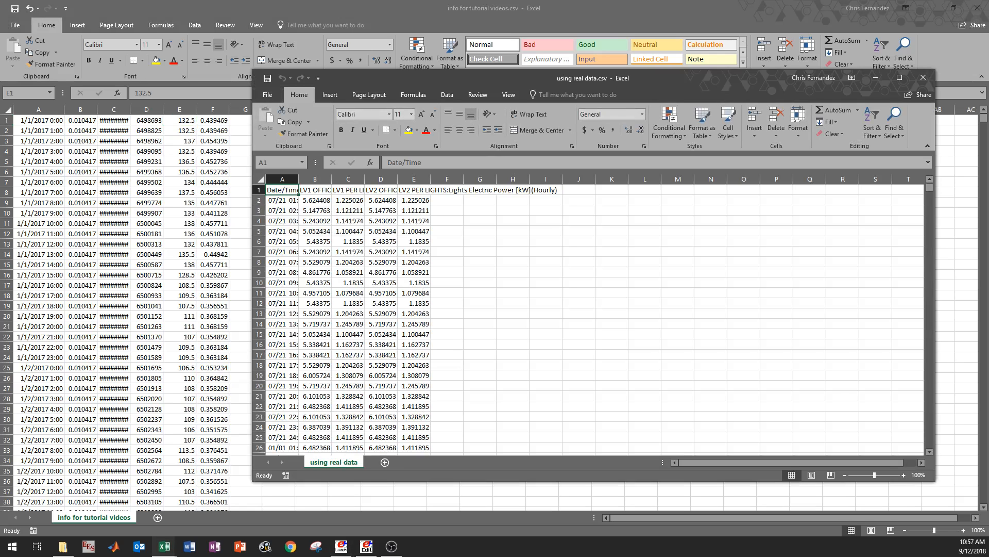
- Delete the 07/21 rows 2 to 25 from using real data.csv and widen the Date/Time column
{"action": "left_click_drag", "start_coordinate": [458, 78], "coordinate": [481, 84]}
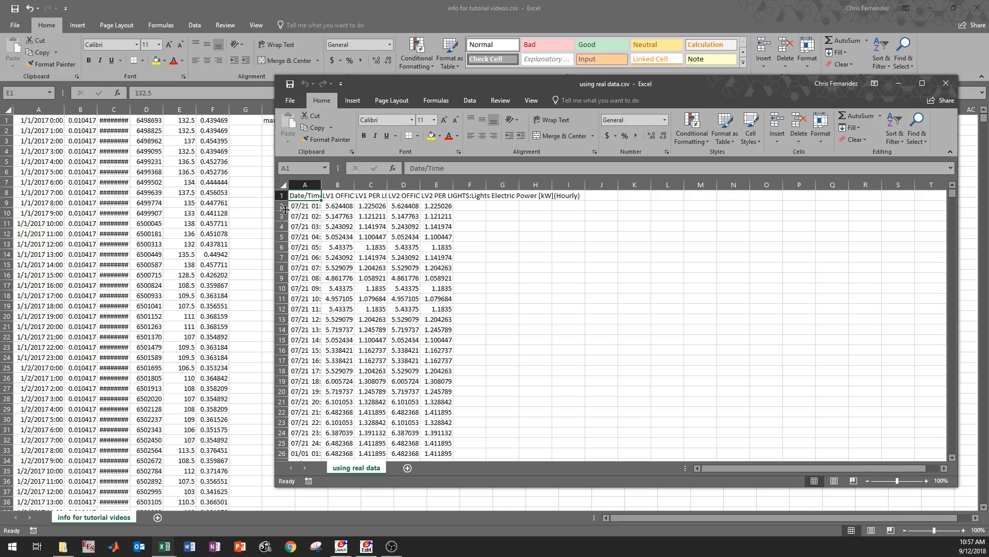
{"action": "left_click_drag", "start_coordinate": [282, 206], "coordinate": [283, 299]}
{"action": "right_click", "coordinate": [282, 299]}
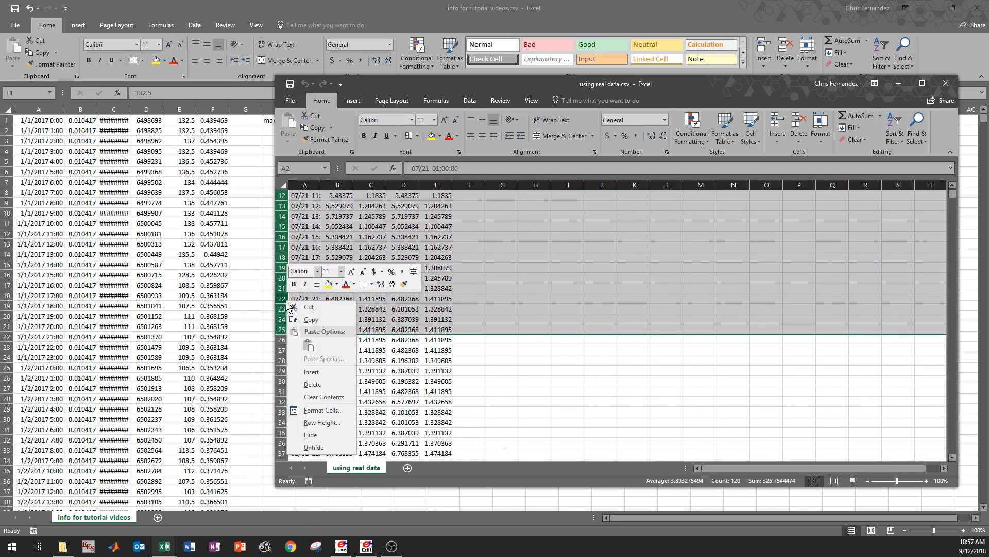
{"action": "left_click", "coordinate": [319, 392]}
{"action": "left_click_drag", "start_coordinate": [321, 185], "coordinate": [338, 186]}
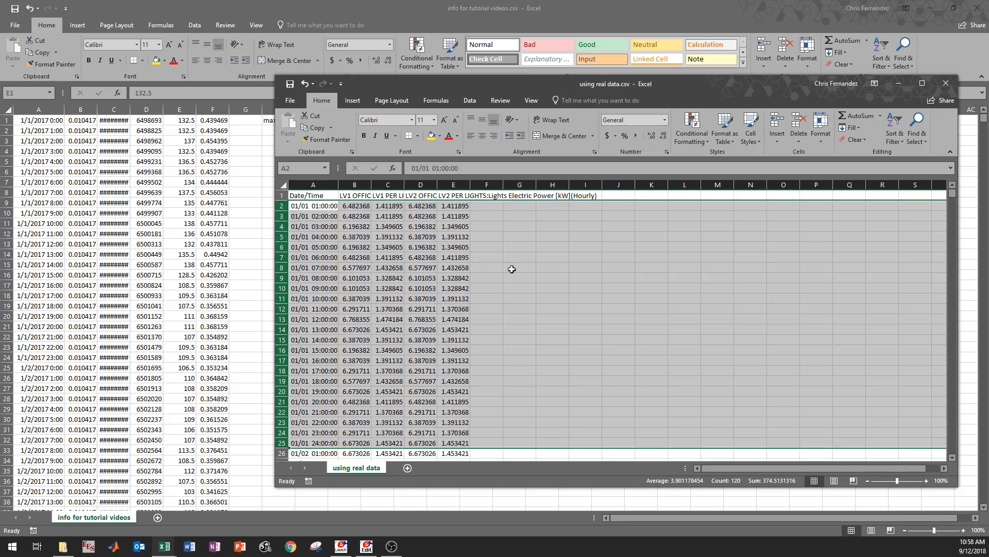
{"action": "left_click", "coordinate": [306, 207]}
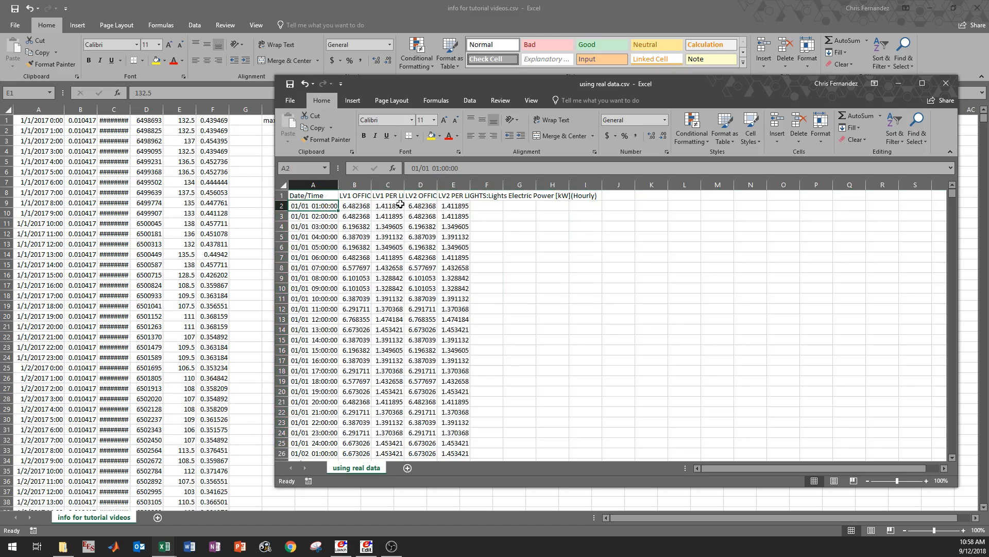
- Total the four zones' lighting power for the first hour in cell F2 with =SUM(B2:E2)
{"action": "left_click", "coordinate": [485, 208]}
{"action": "type", "text": "=sum("}
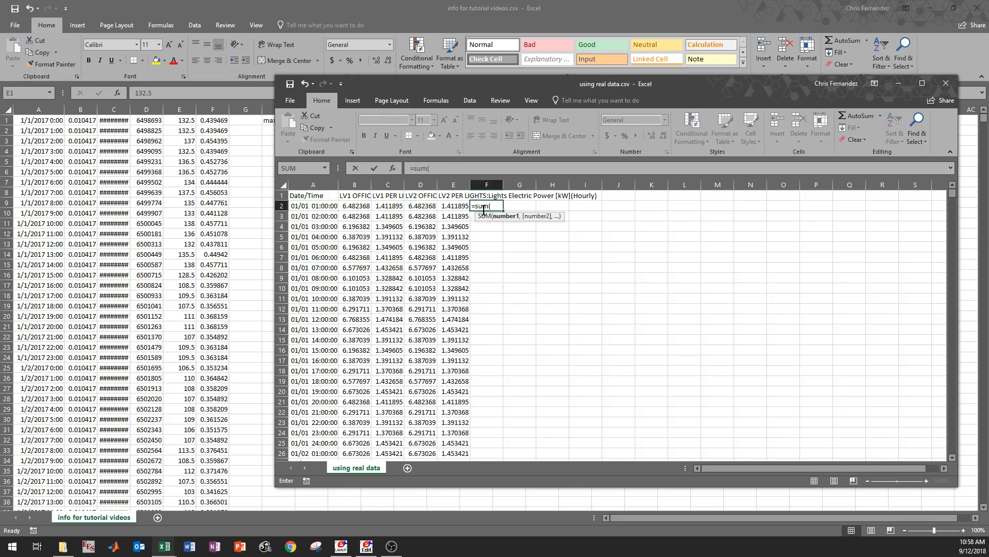
{"action": "left_click_drag", "start_coordinate": [456, 209], "coordinate": [356, 209]}
{"action": "key", "text": "Return"}
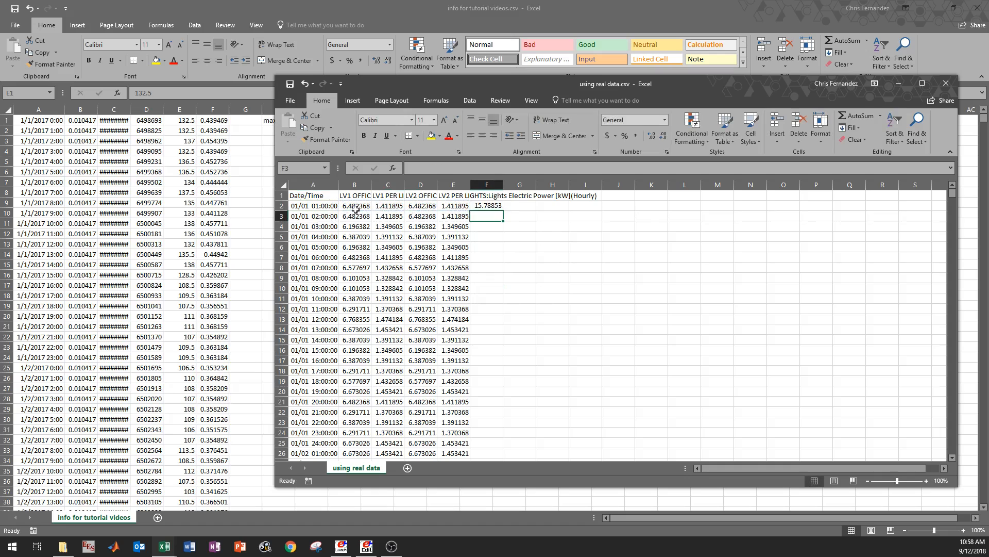
{"action": "left_click", "coordinate": [488, 207]}
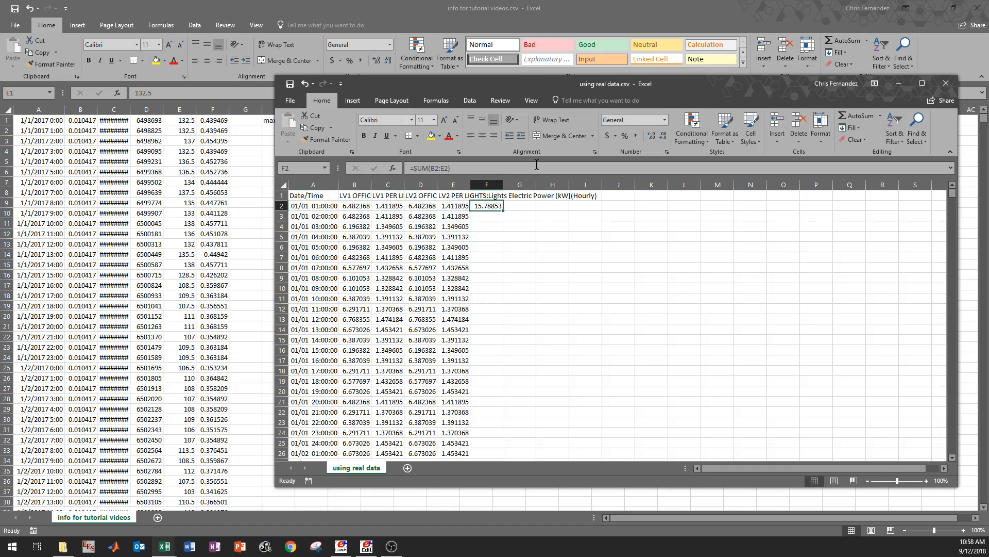
- Move the simulation results window lower and switch to cell E1 of info for tutorial videos.csv
{"action": "left_click_drag", "start_coordinate": [490, 83], "coordinate": [507, 169]}
{"action": "left_click", "coordinate": [187, 119]}
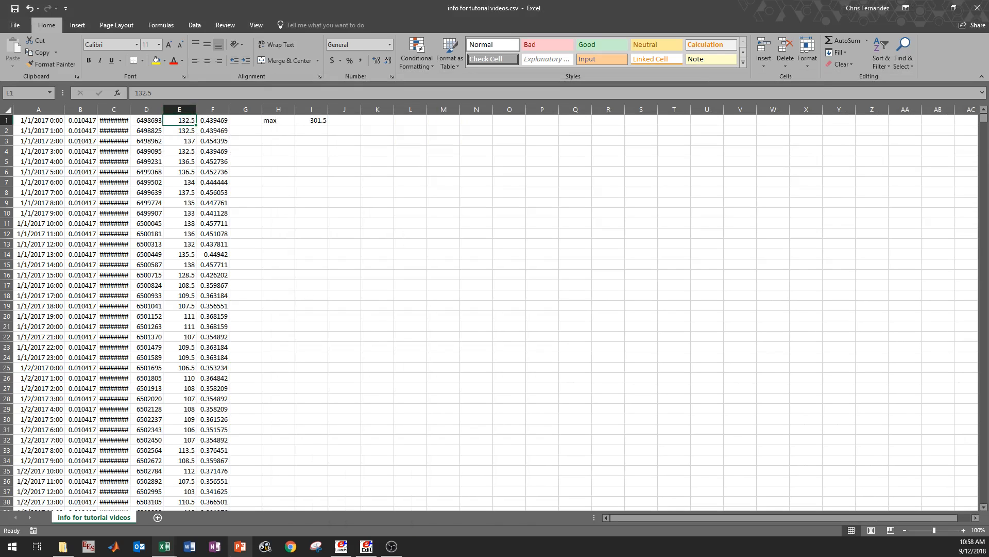
- Switch to using real data.csv and select cell H2 beside the first hour's lighting total
{"action": "mouse_move", "coordinate": [165, 546]}
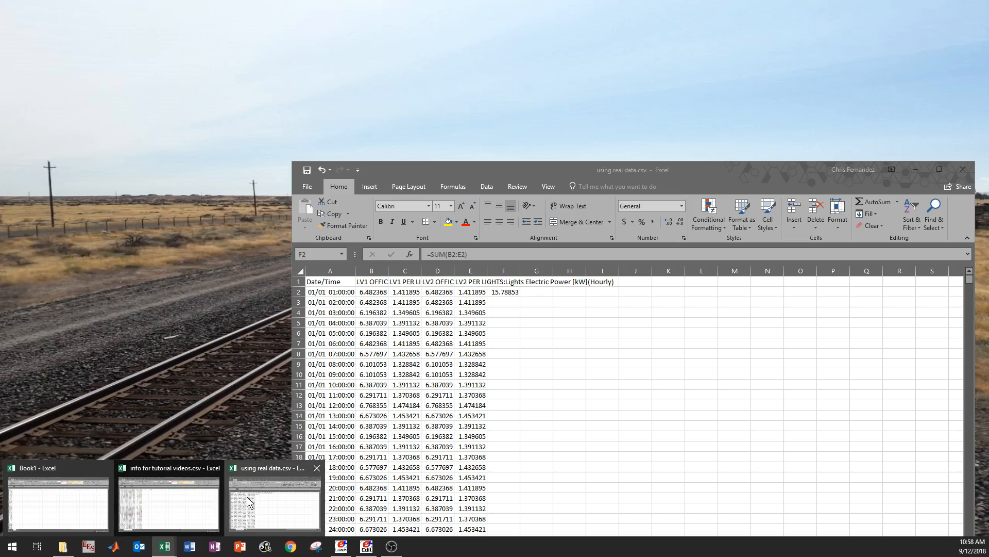
{"action": "left_click", "coordinate": [247, 503]}
{"action": "left_click", "coordinate": [571, 292]}
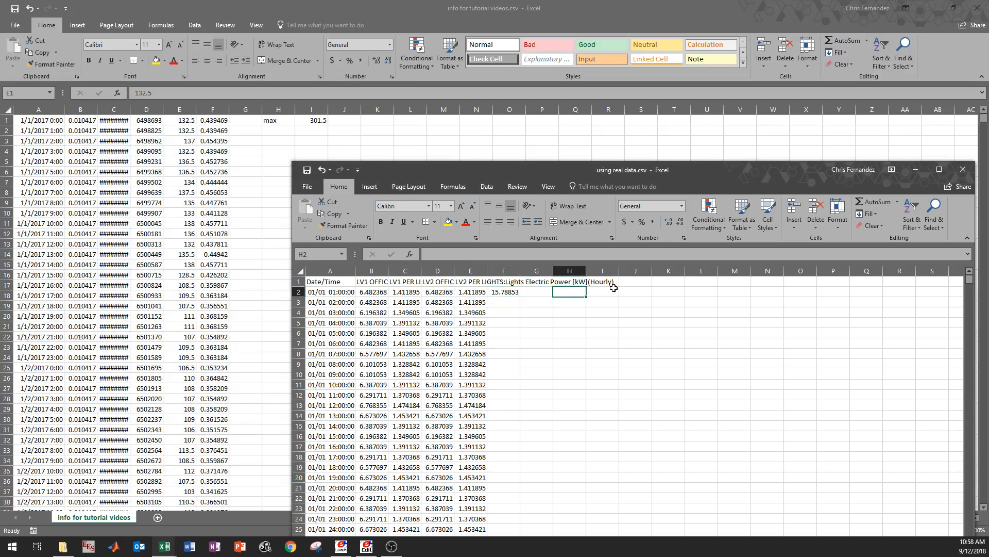
{"action": "type", "text": "12"}
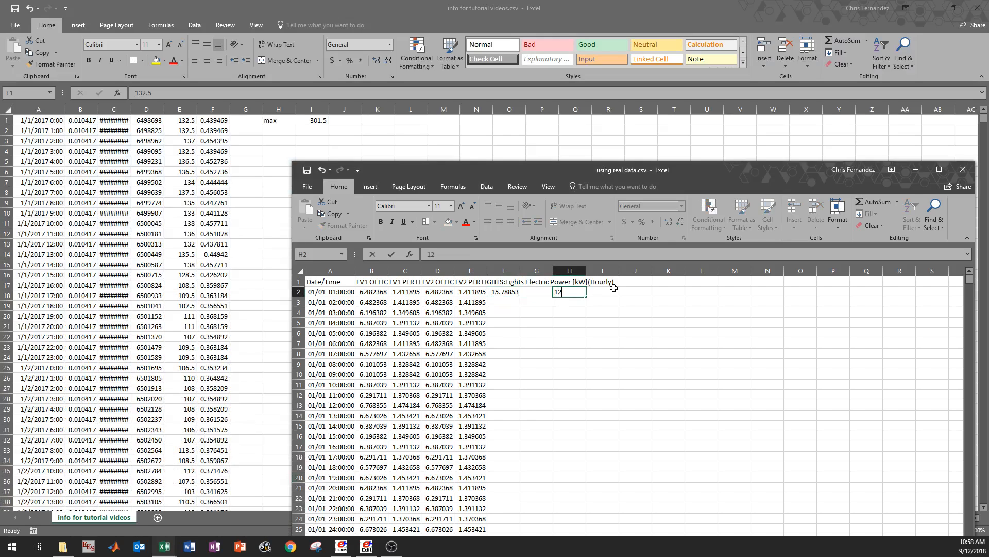
{"action": "type", "text": "32.5"}
{"action": "type", "text": "="}
{"action": "key", "text": "BackSpace"}
{"action": "key", "text": "BackSpace"}
{"action": "key", "text": "BackSpace"}
{"action": "key", "text": "BackSpace"}
{"action": "key", "text": "BackSpace"}
{"action": "key", "text": "BackSpace"}
- In cell H2, divide the first measured power value by the simulated total with =132.5/F2
{"action": "type", "text": "="}
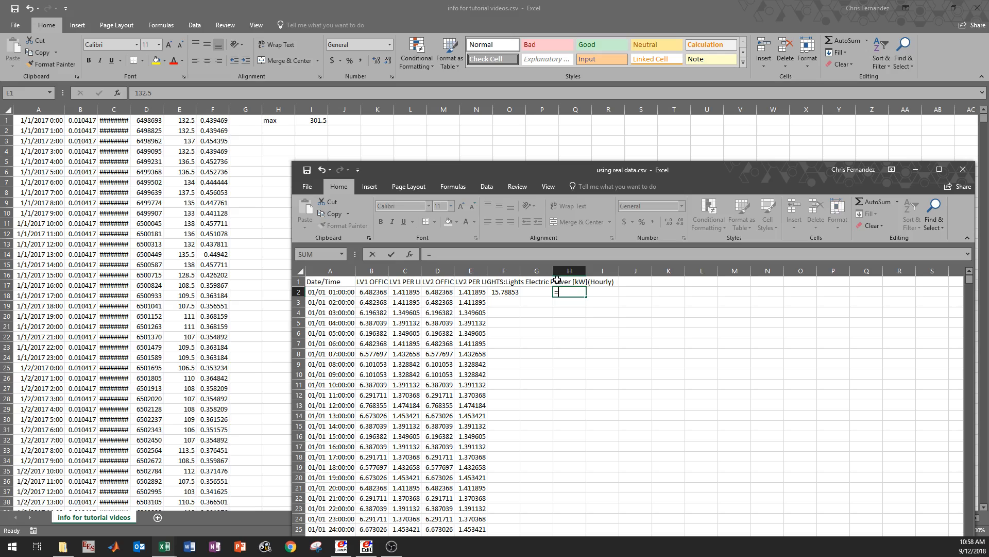
{"action": "type", "text": "132.5/"}
{"action": "left_click", "coordinate": [513, 294]}
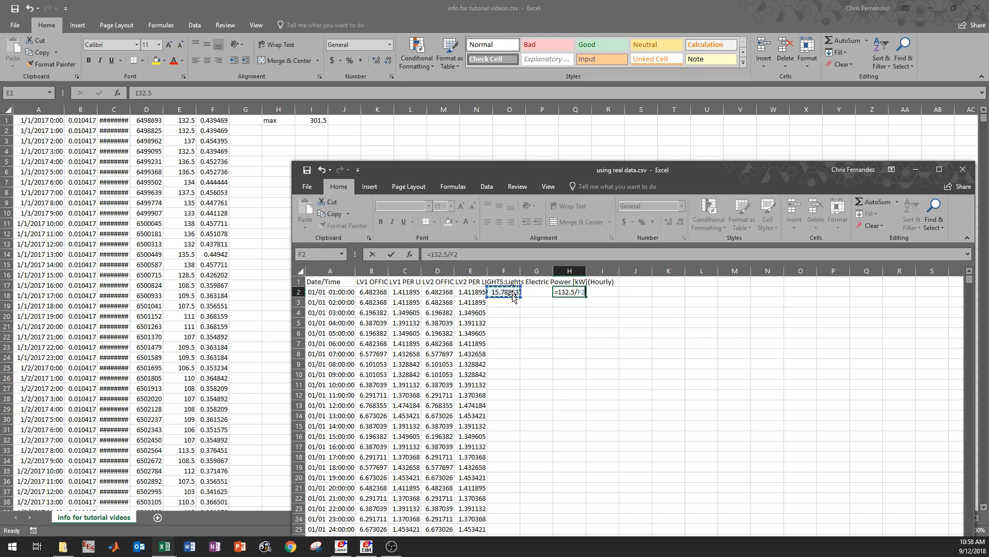
{"action": "key", "text": "Return"}
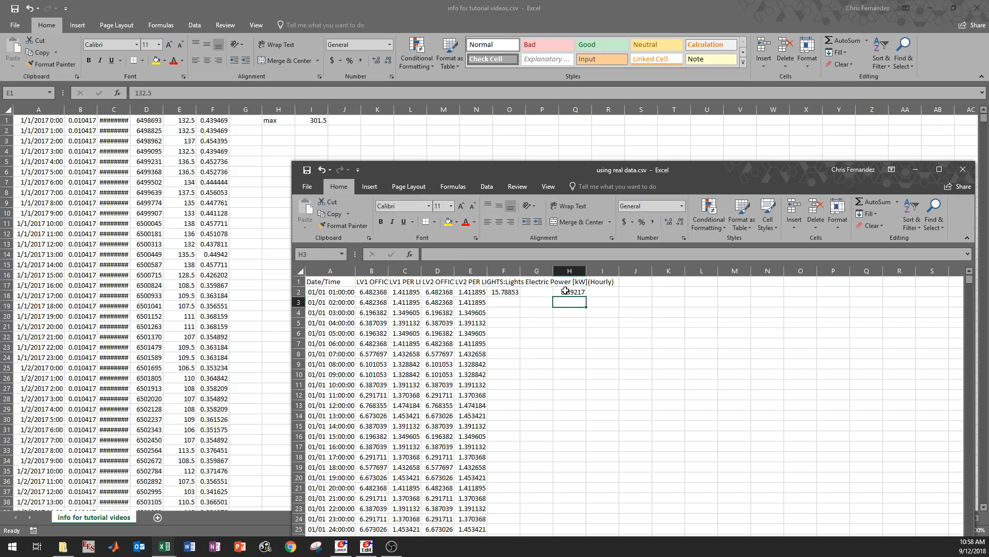
{"action": "left_click", "coordinate": [566, 292]}
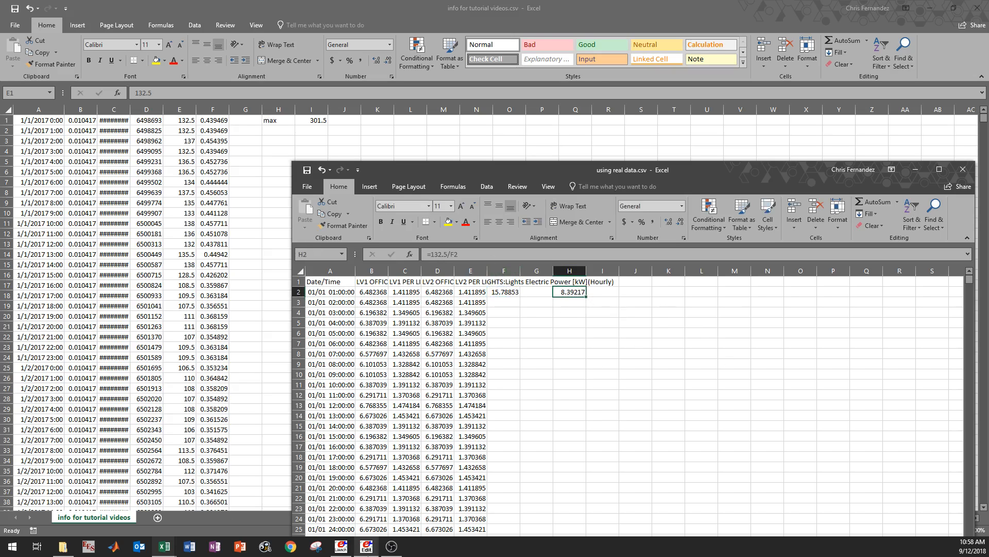
- Check the Lights object's Watts per Zone Floor Area in IDF Editor and return to using real data.csv
{"action": "left_click", "coordinate": [366, 547]}
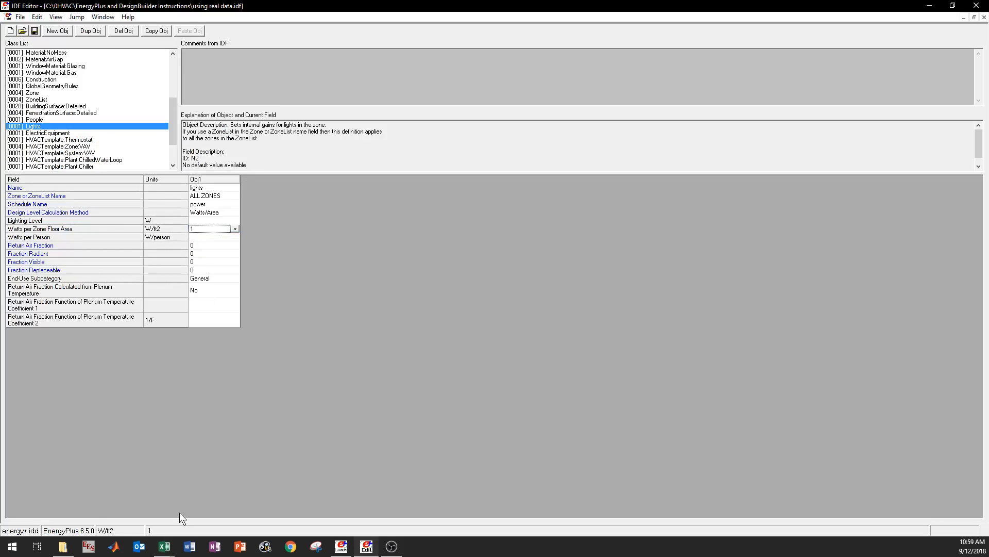
{"action": "mouse_move", "coordinate": [164, 546]}
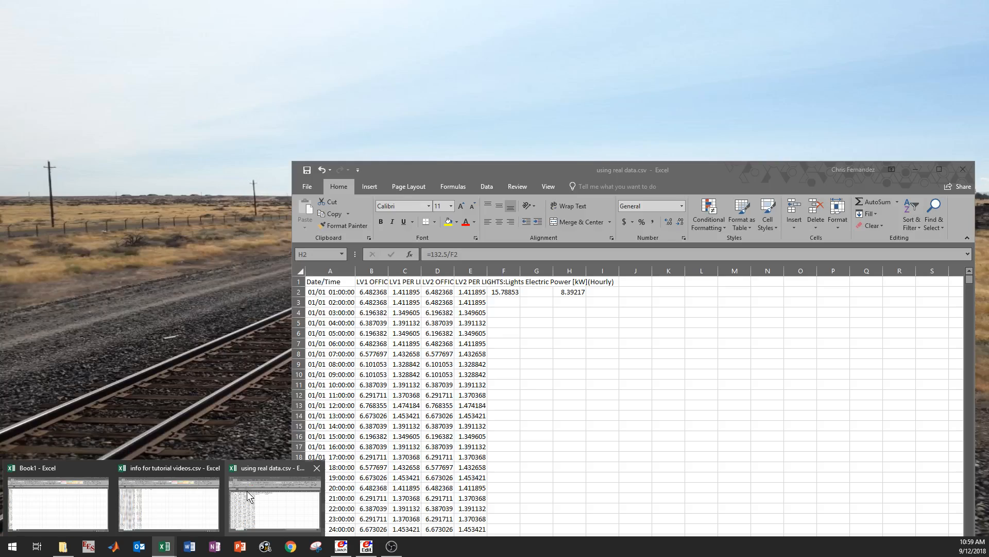
{"action": "left_click", "coordinate": [247, 491]}
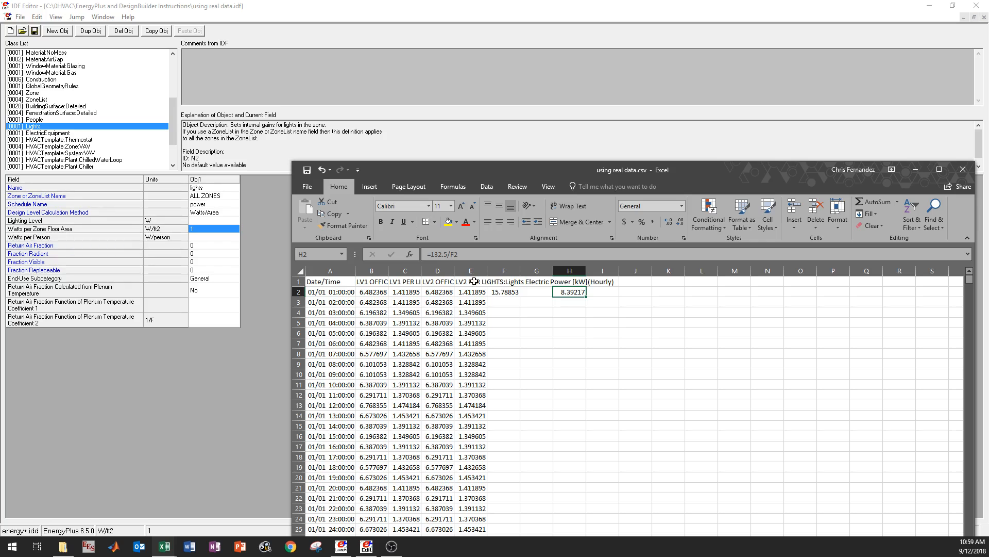
- Fill the F2 sum down column F for all hours and compute the column's maximum in cell G3 with MAX
{"action": "left_click", "coordinate": [505, 290]}
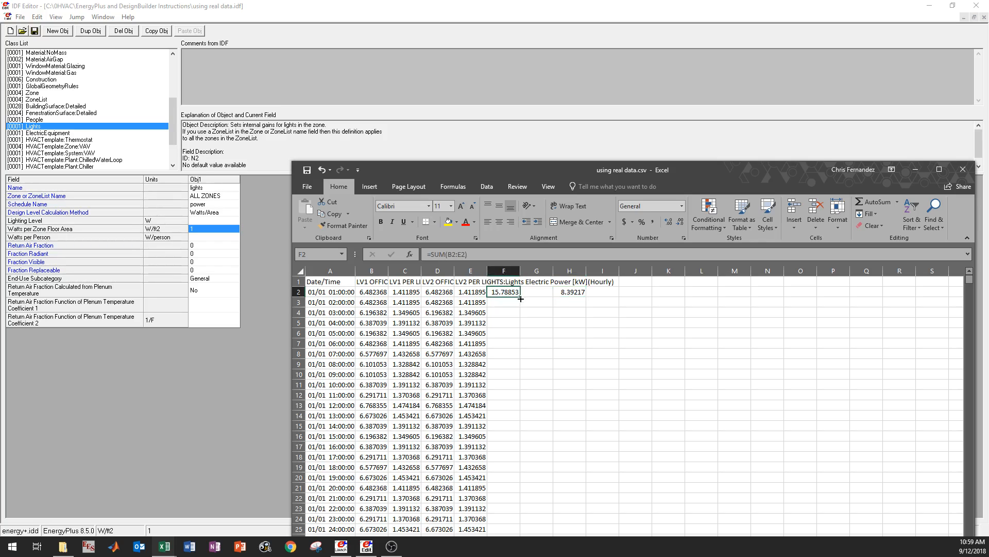
{"action": "double_click", "coordinate": [520, 297]}
{"action": "left_click", "coordinate": [522, 300]}
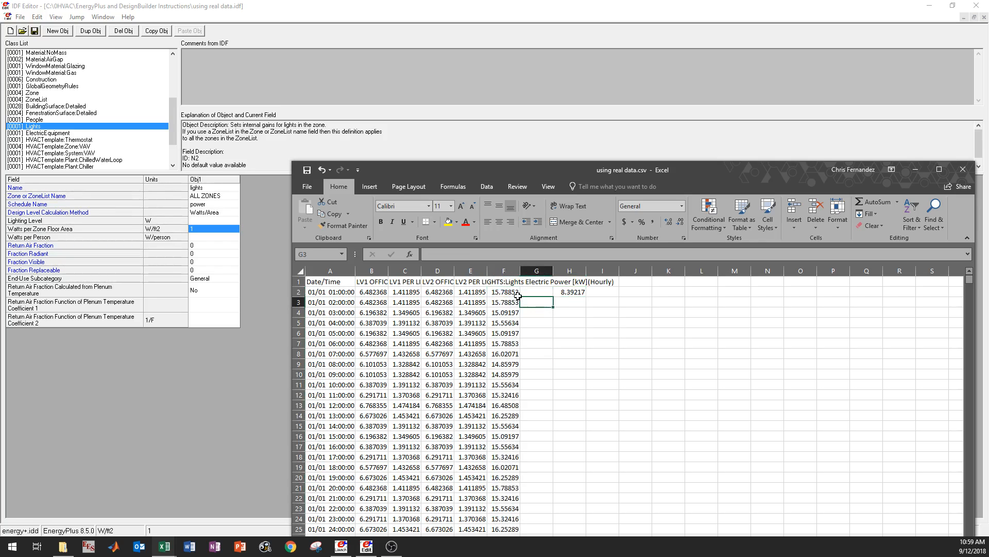
{"action": "type", "text": "=max("}
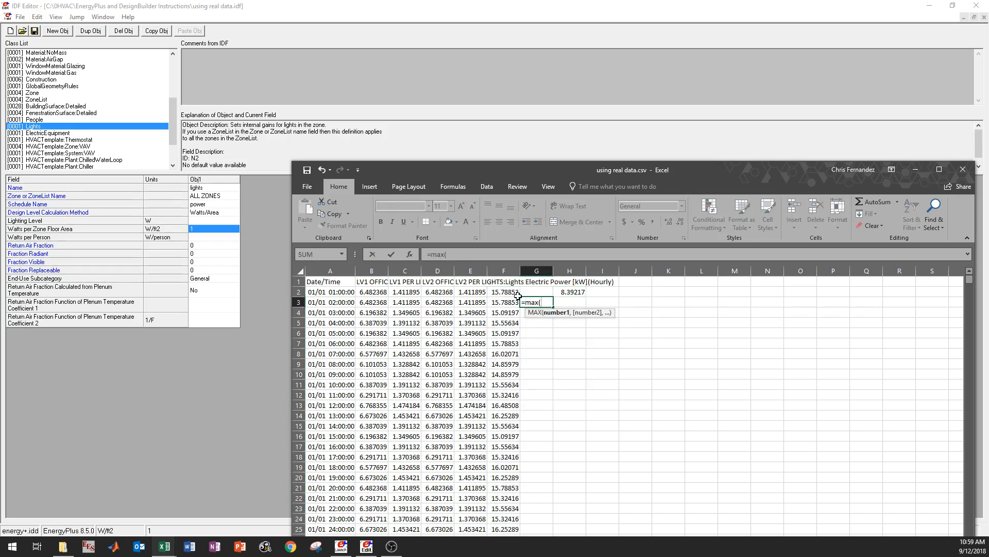
{"action": "left_click", "coordinate": [518, 294]}
{"action": "key", "text": "ctrl+shift+Down"}
{"action": "key", "text": "Return"}
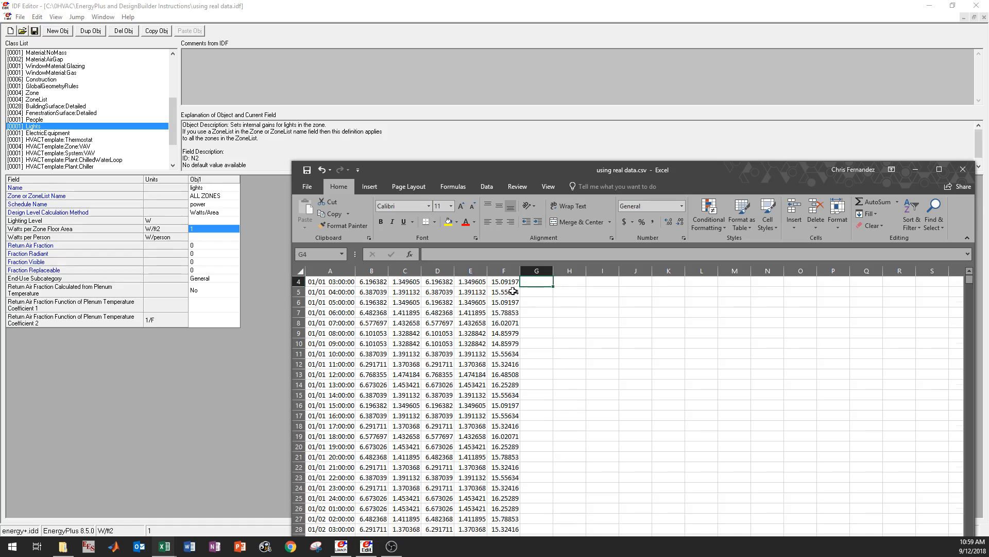
{"action": "scroll", "coordinate": [513, 291], "scroll_direction": "up", "scroll_amount": 1}
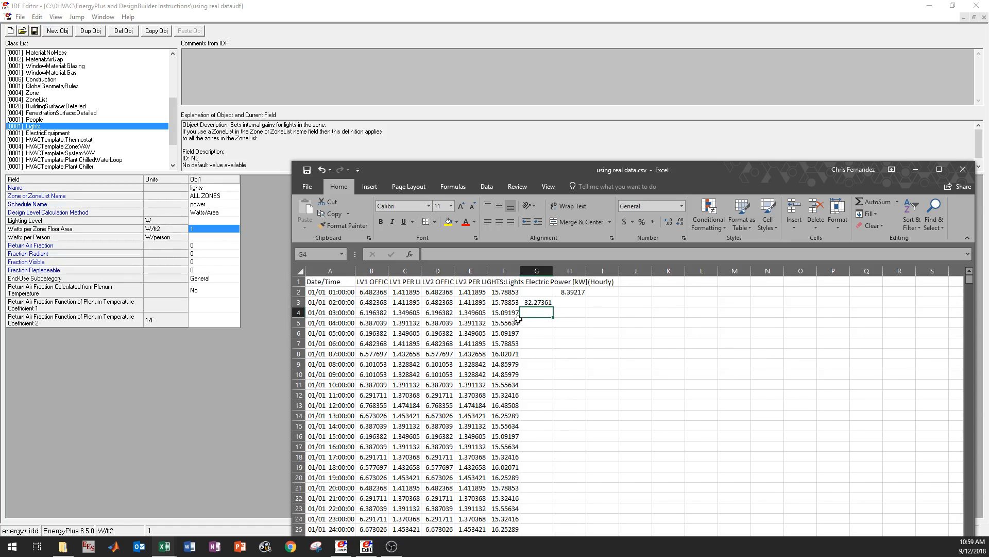
- In cell H3, divide the measured maximum from info for tutorial videos.csv by the simulated maximum with =301.5/G3
{"action": "left_click", "coordinate": [578, 302]}
{"action": "mouse_move", "coordinate": [164, 546]}
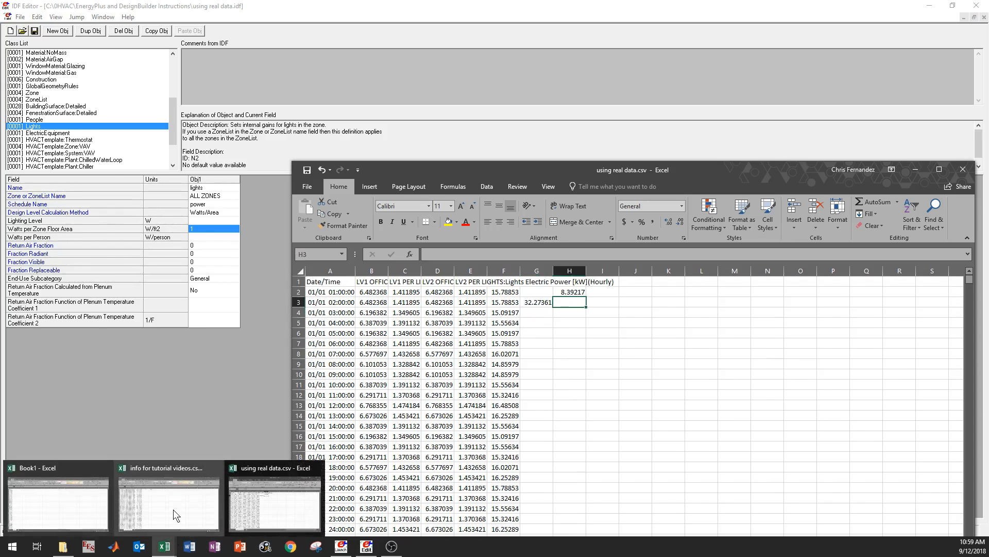
{"action": "mouse_move", "coordinate": [172, 495]}
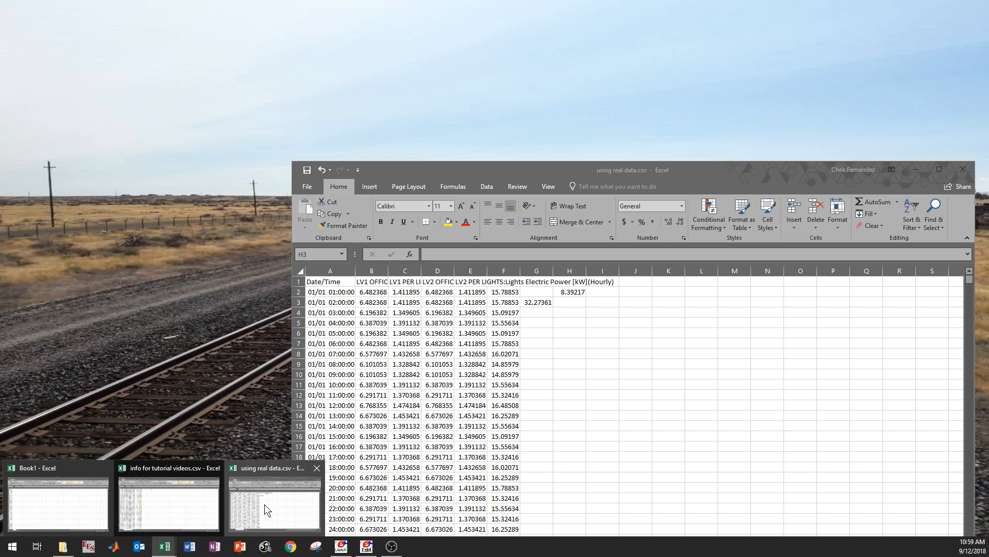
{"action": "left_click", "coordinate": [265, 504]}
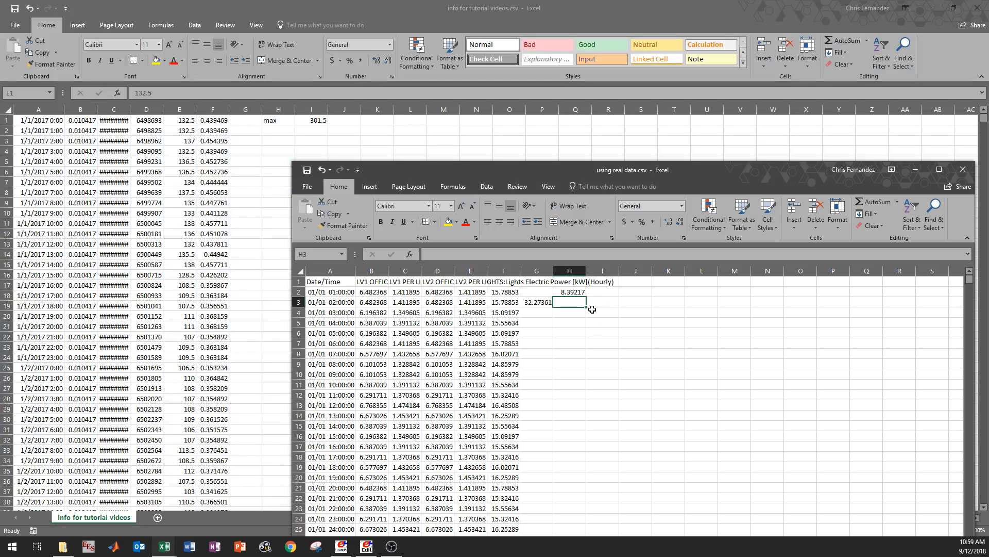
{"action": "type", "text": "="}
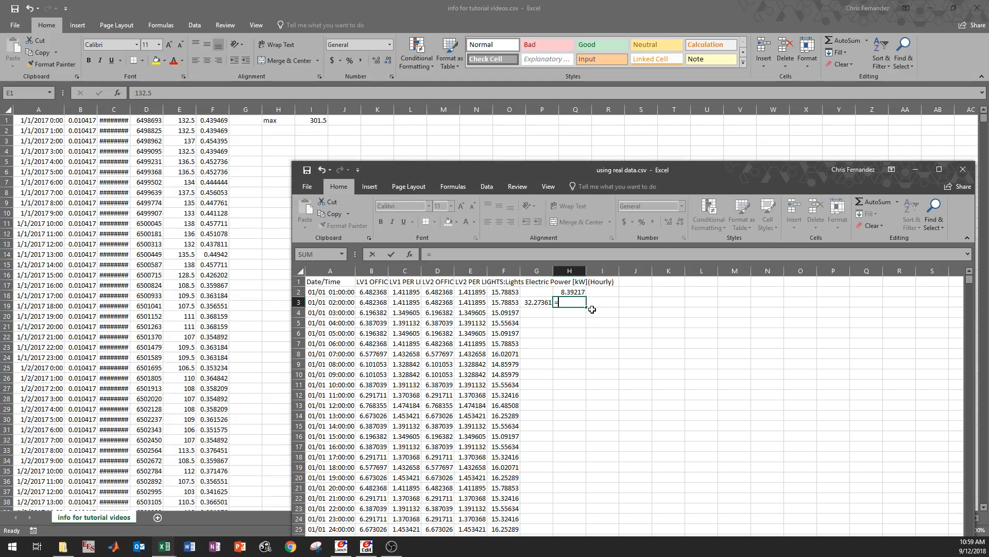
{"action": "type", "text": "301.5/"}
{"action": "left_click", "coordinate": [527, 302]}
{"action": "key", "text": "Return"}
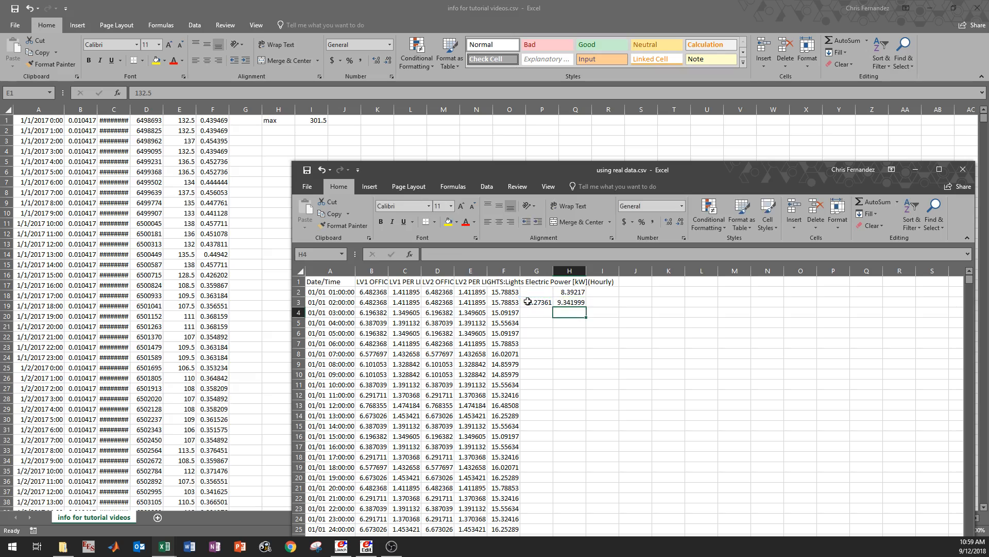
- Compare the real-to-simulated power ratios in cells H2 and H3
{"action": "left_click_drag", "start_coordinate": [581, 292], "coordinate": [572, 303]}
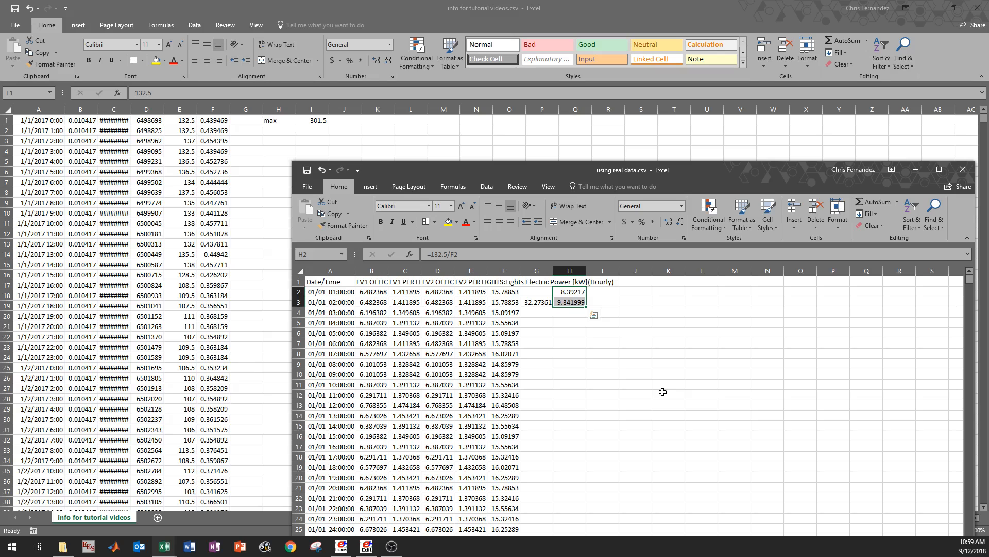
{"action": "left_click", "coordinate": [567, 313]}
{"action": "left_click", "coordinate": [571, 304]}
{"action": "left_click", "coordinate": [568, 292]}
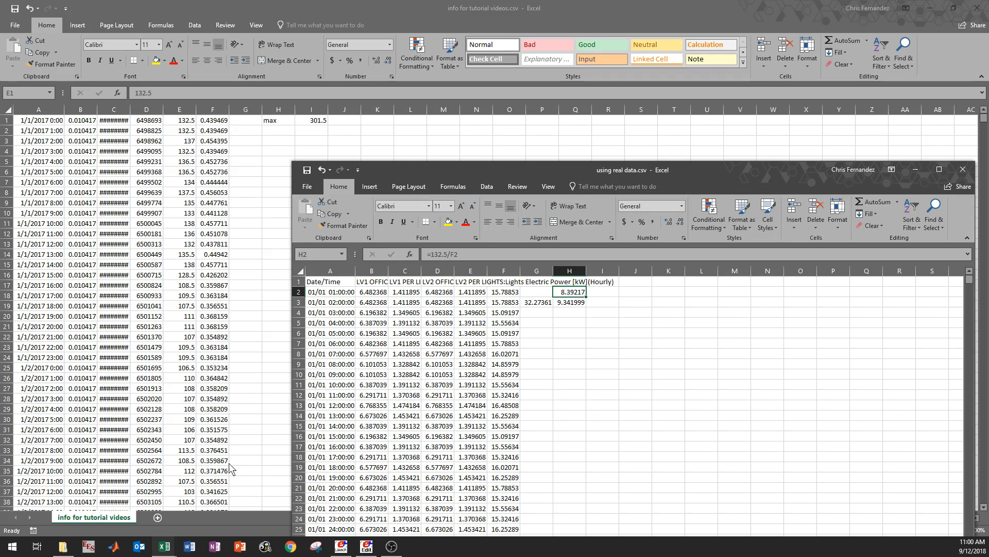
- Switch to IDF Editor and examine the Lights object's Watts per Zone Floor Area choices and the Lighting Level field
{"action": "left_click", "coordinate": [361, 541]}
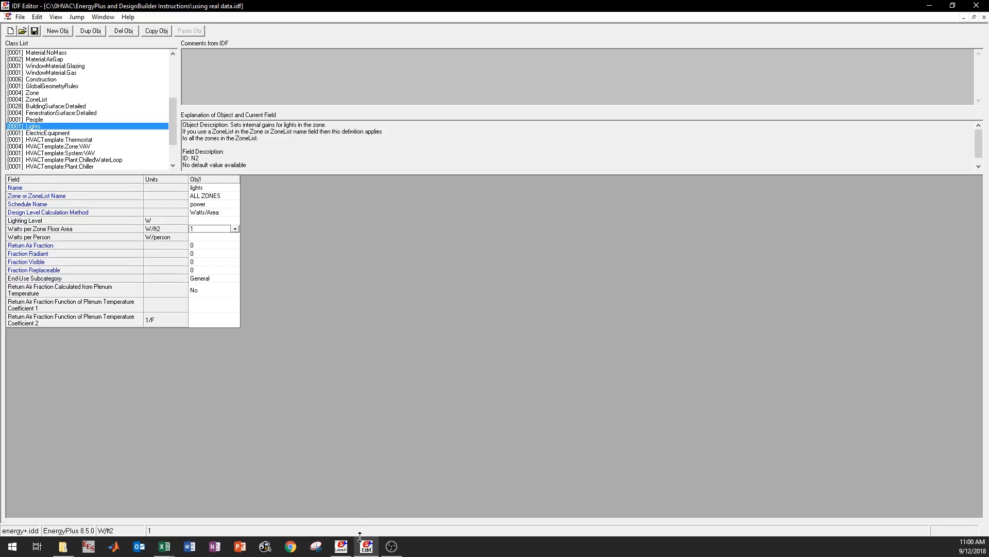
{"action": "left_click", "coordinate": [234, 229]}
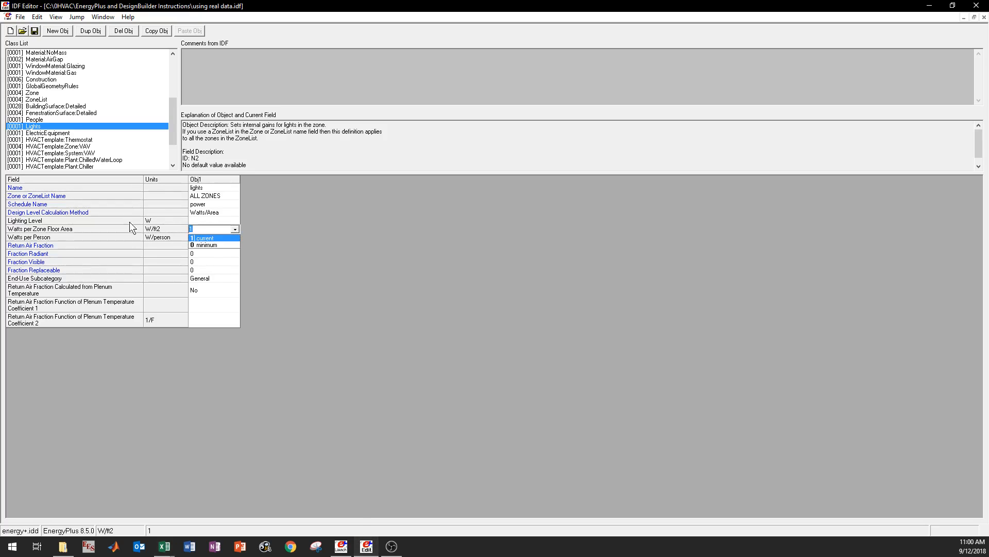
{"action": "left_click", "coordinate": [134, 221]}
{"action": "left_click", "coordinate": [237, 231]}
{"action": "key", "text": "Down"}
{"action": "left_click", "coordinate": [305, 263]}
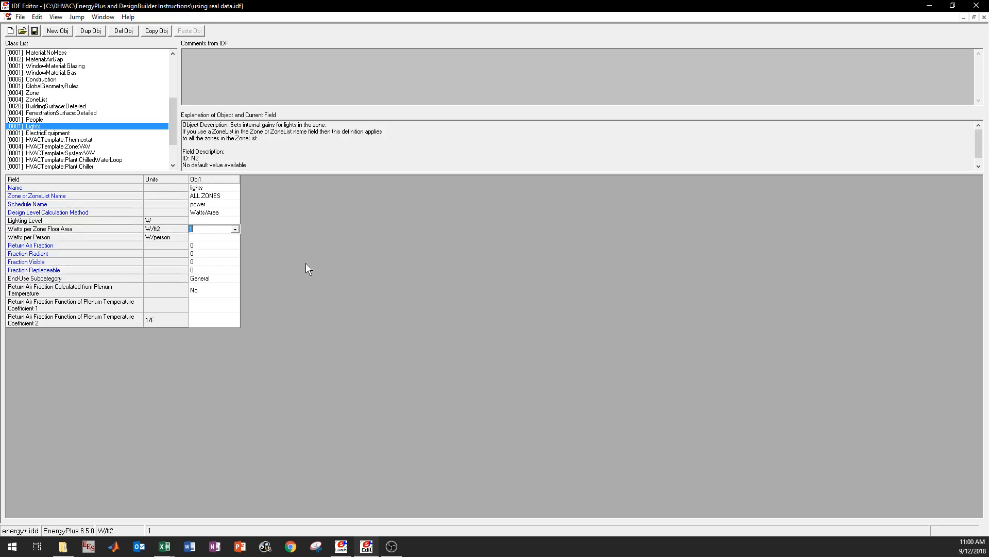